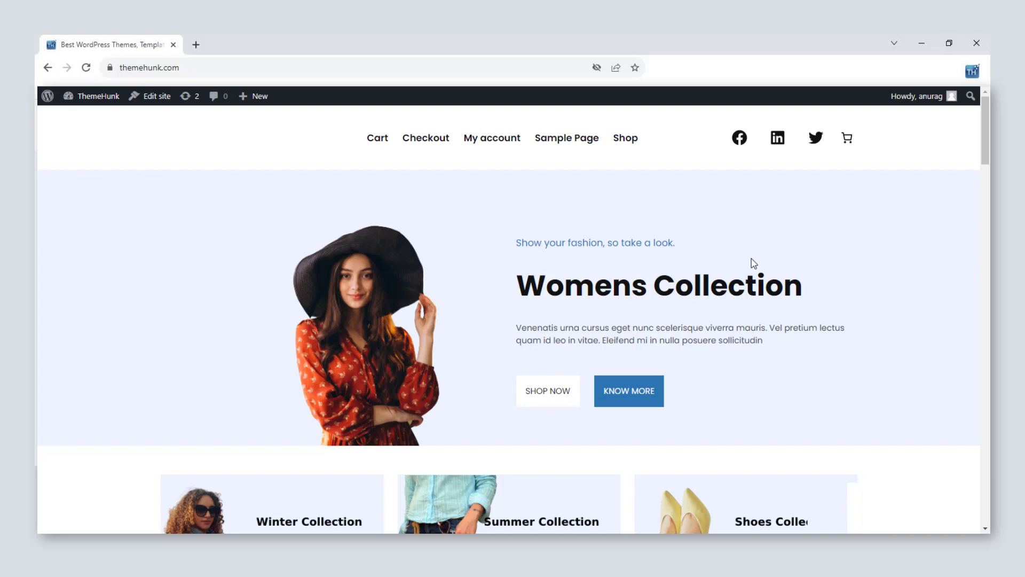
# Open the Front Page template for editing and add an empty paragraph block below the Womens Collection banner
pyautogui.click(155, 99)
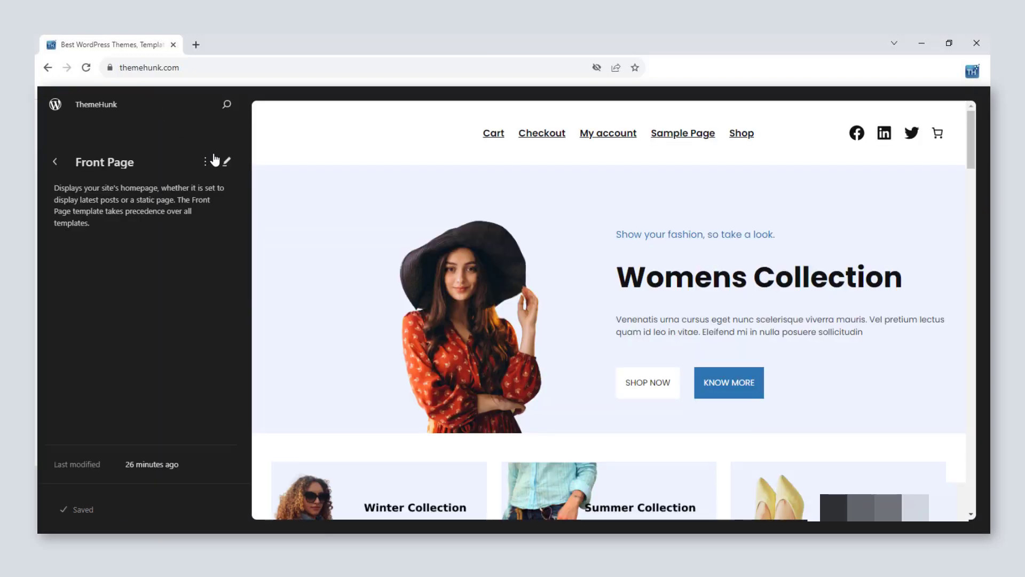
pyautogui.click(226, 160)
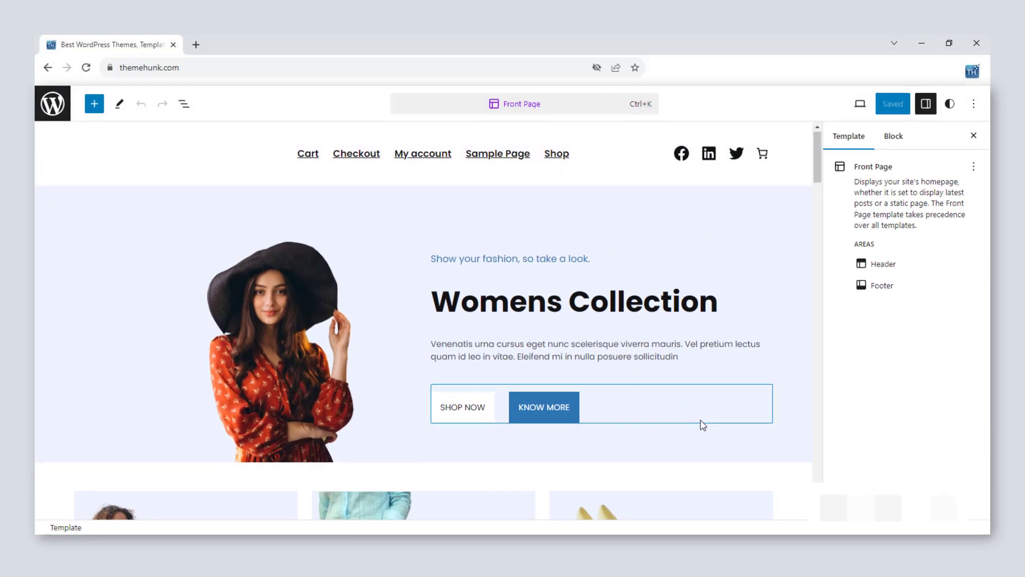
pyautogui.scroll(-2, 721, 385)
pyautogui.click(807, 345)
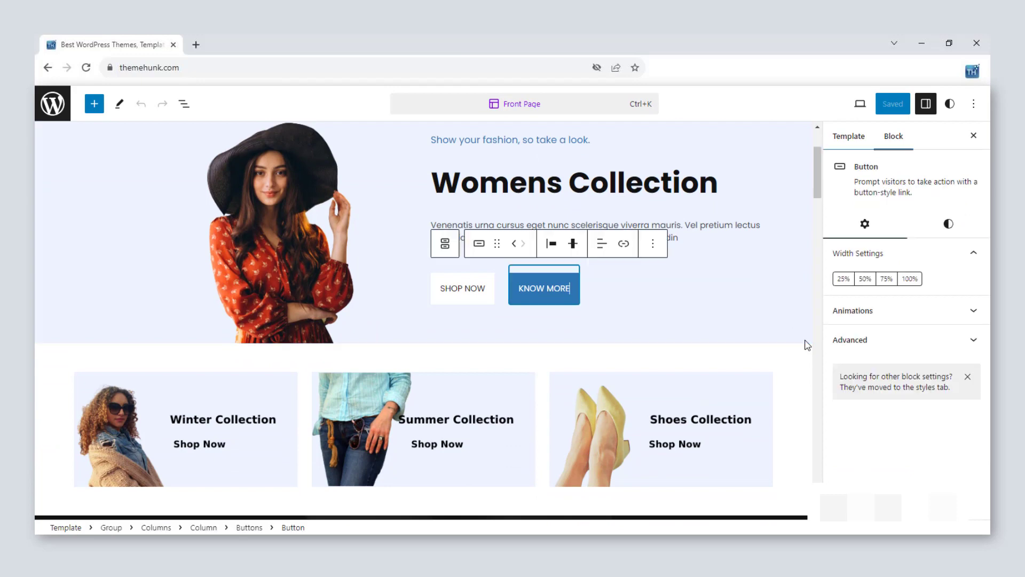
pyautogui.click(806, 341)
pyautogui.press('Return')
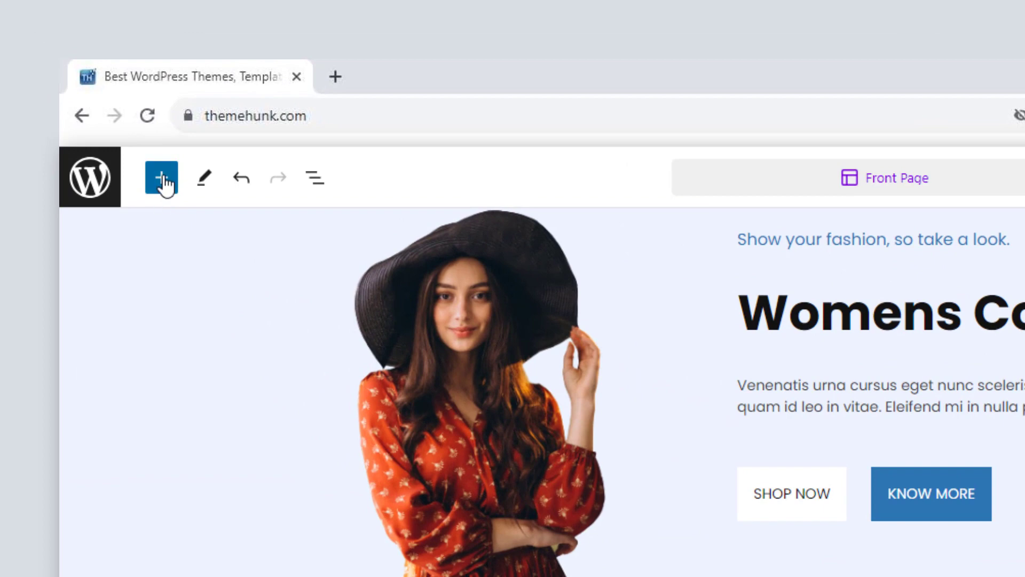
# Find the Vayu blocks in the block library and insert the Products block below the banner
pyautogui.click(165, 182)
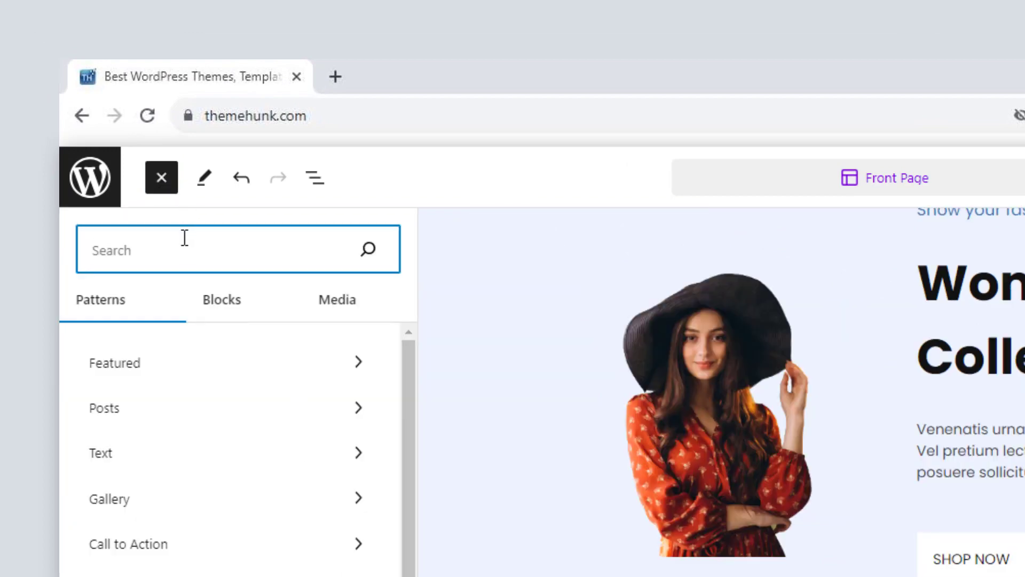
pyautogui.write('Vayu')
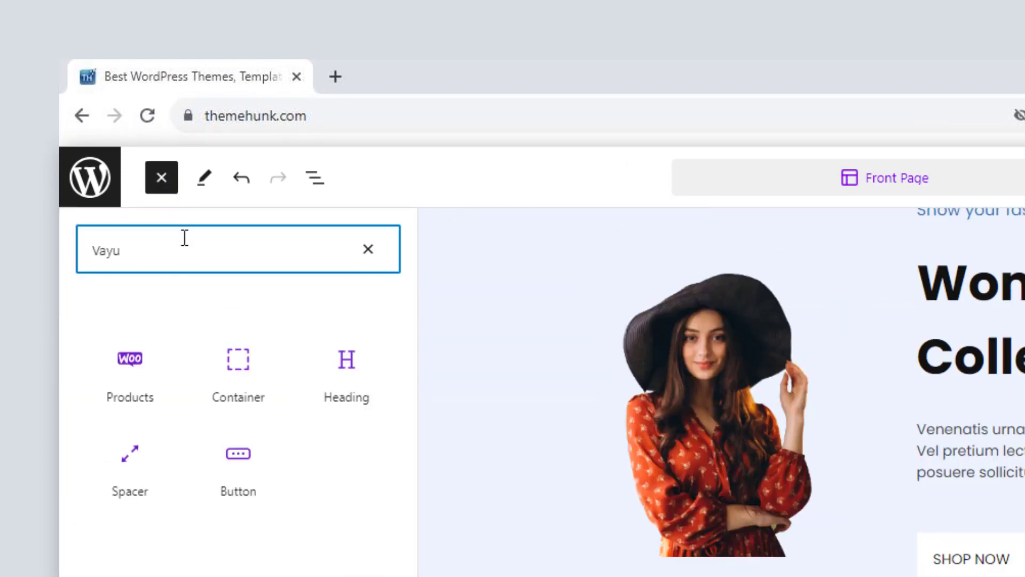
pyautogui.moveTo(138, 368)
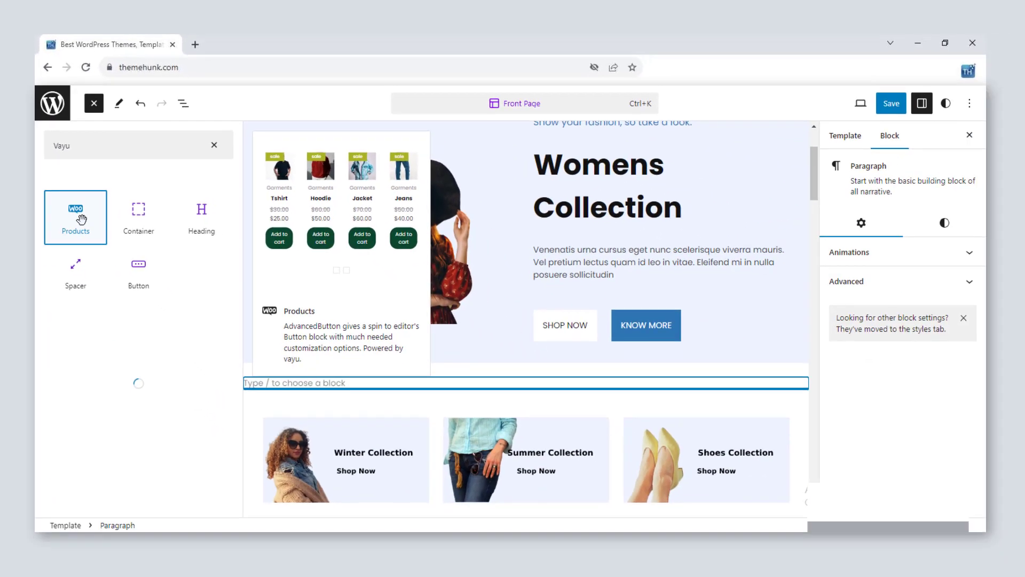
pyautogui.click(140, 377)
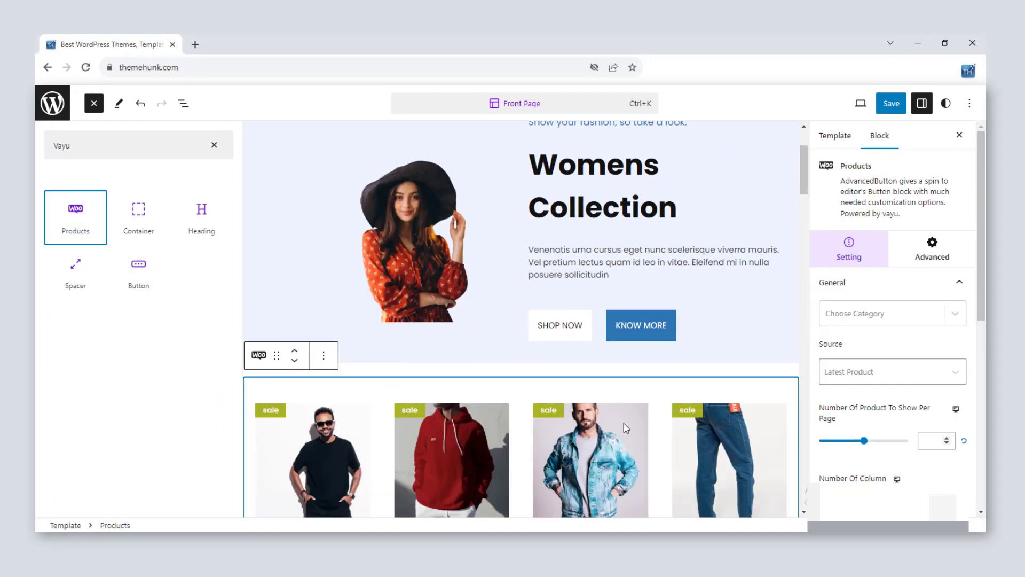
pyautogui.scroll(-4, 391, 194)
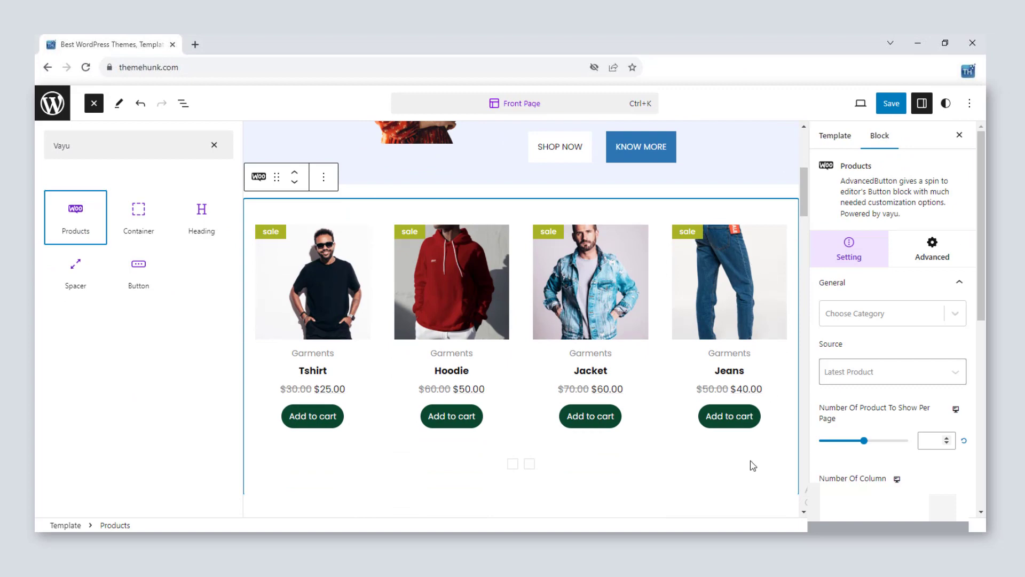
pyautogui.click(753, 465)
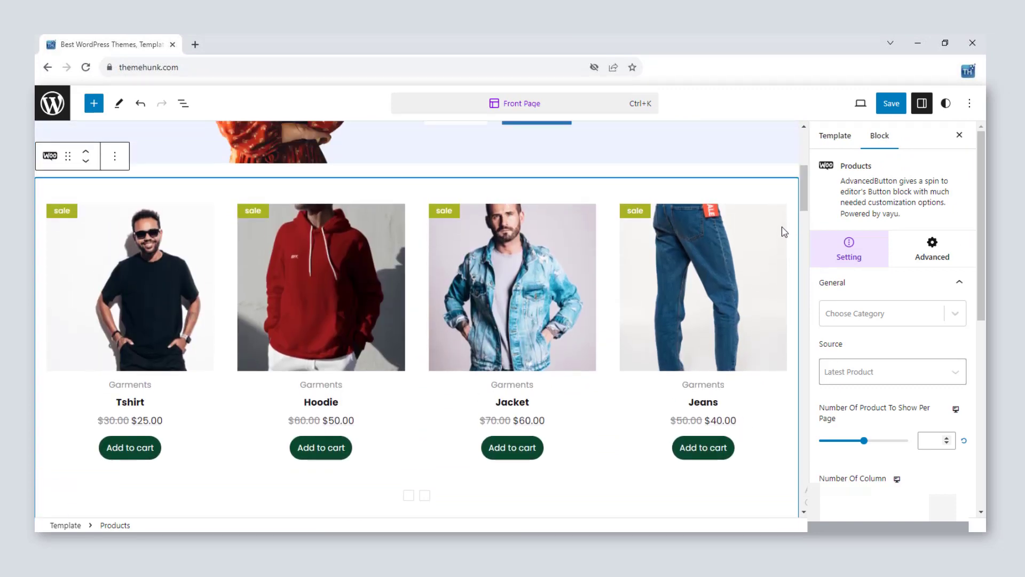
# Preview the other page of products in the block, return to the first, and check the block's settings sections
pyautogui.click(424, 495)
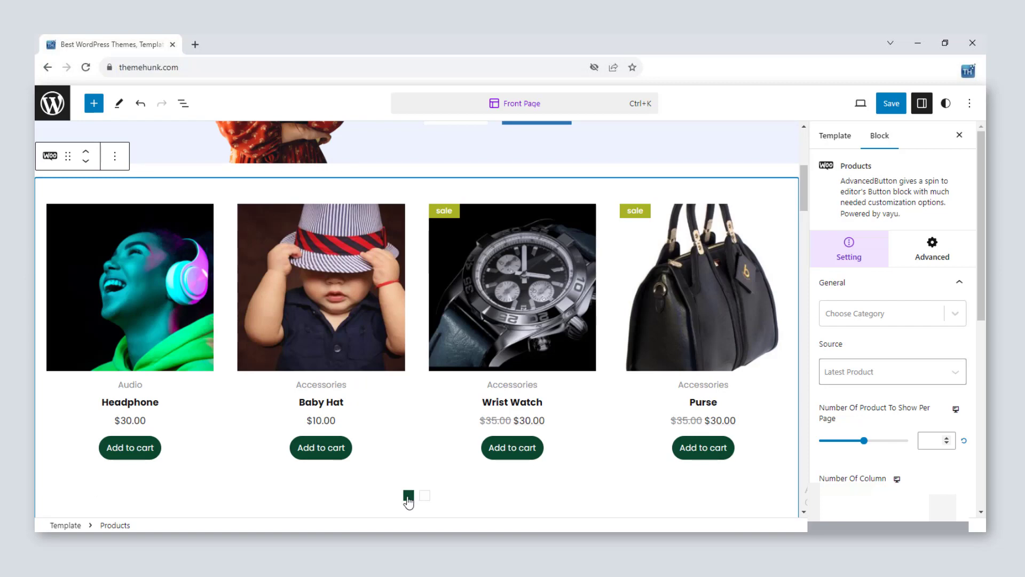
pyautogui.click(409, 495)
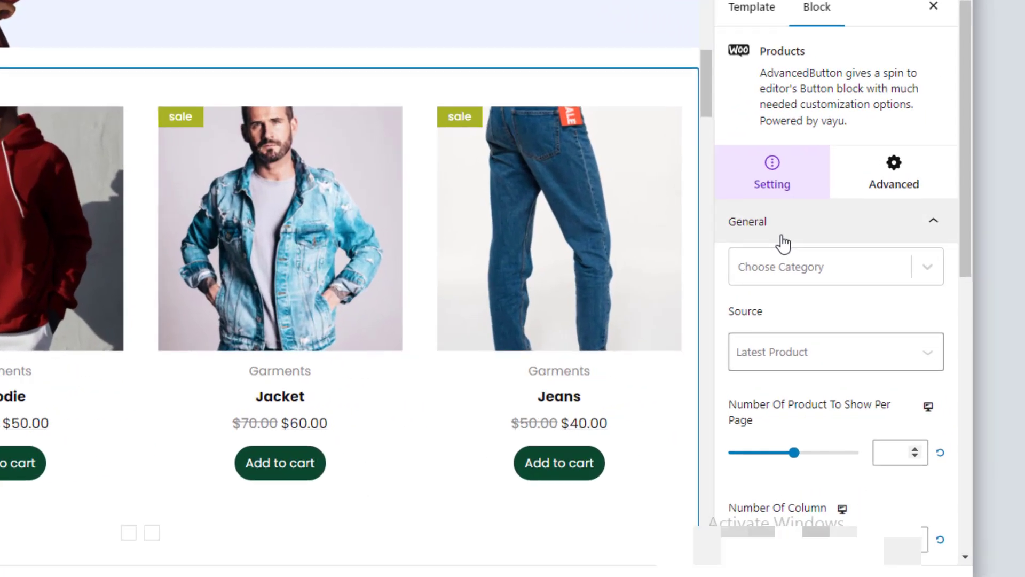
pyautogui.click(849, 283)
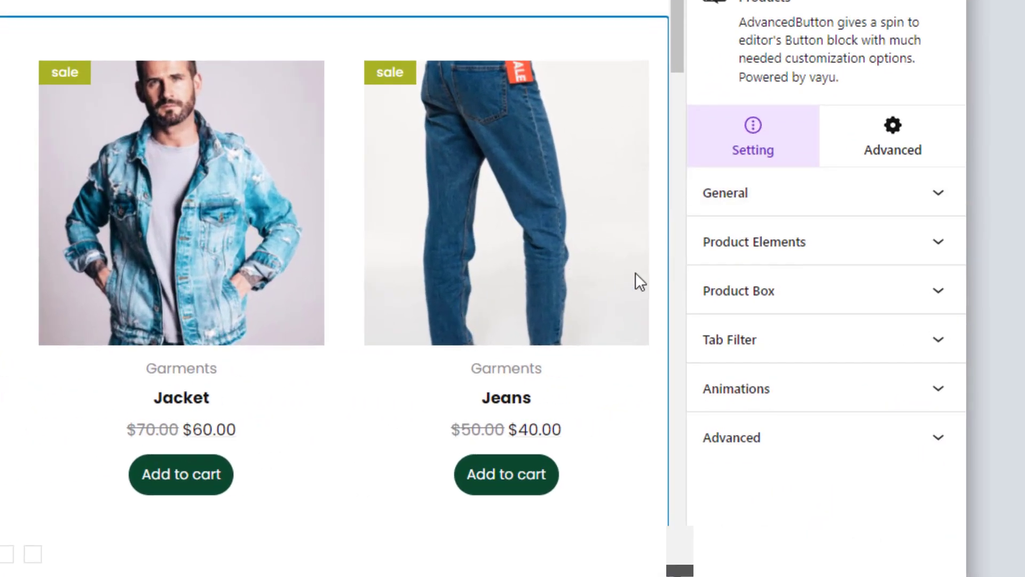
pyautogui.click(938, 206)
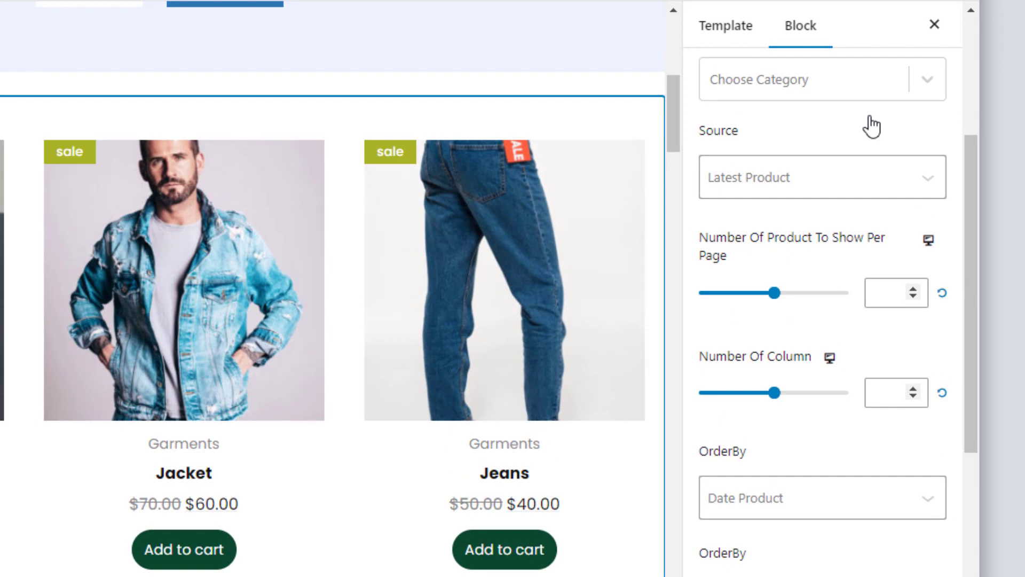
# Choose the Accessories, Audio and Garments categories for the Products block
pyautogui.click(837, 13)
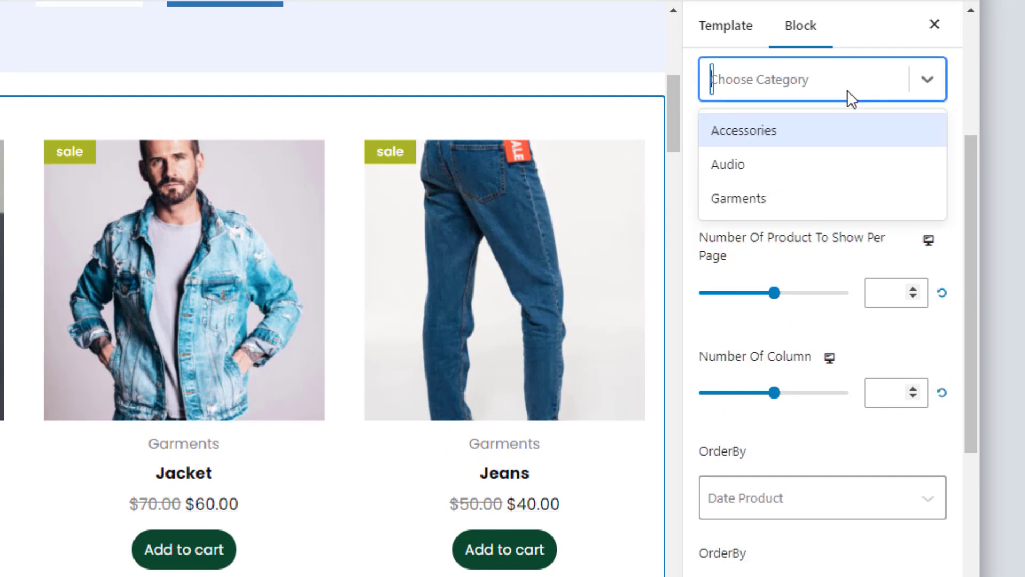
pyautogui.click(759, 141)
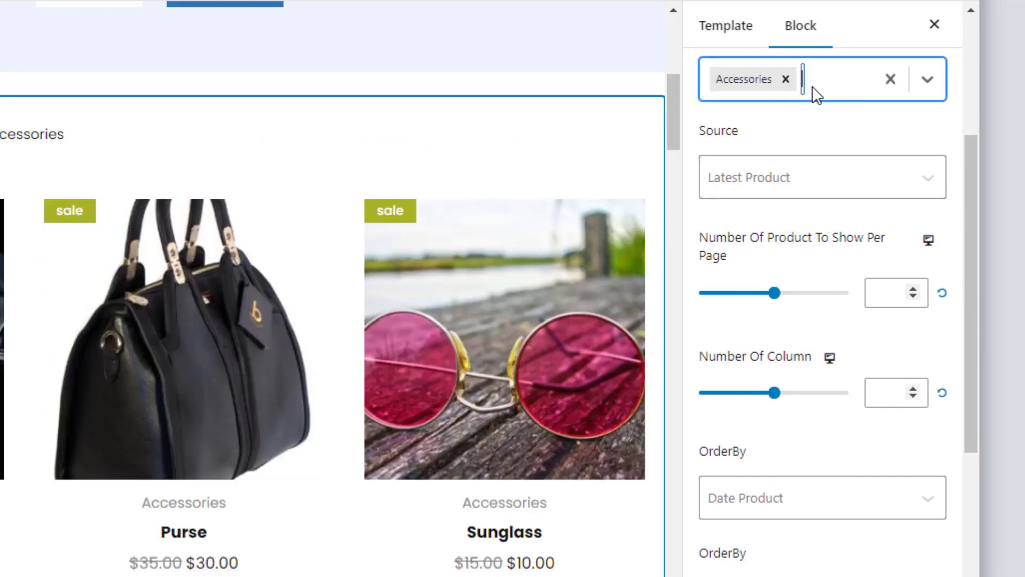
pyautogui.click(812, 86)
pyautogui.click(810, 132)
pyautogui.click(831, 113)
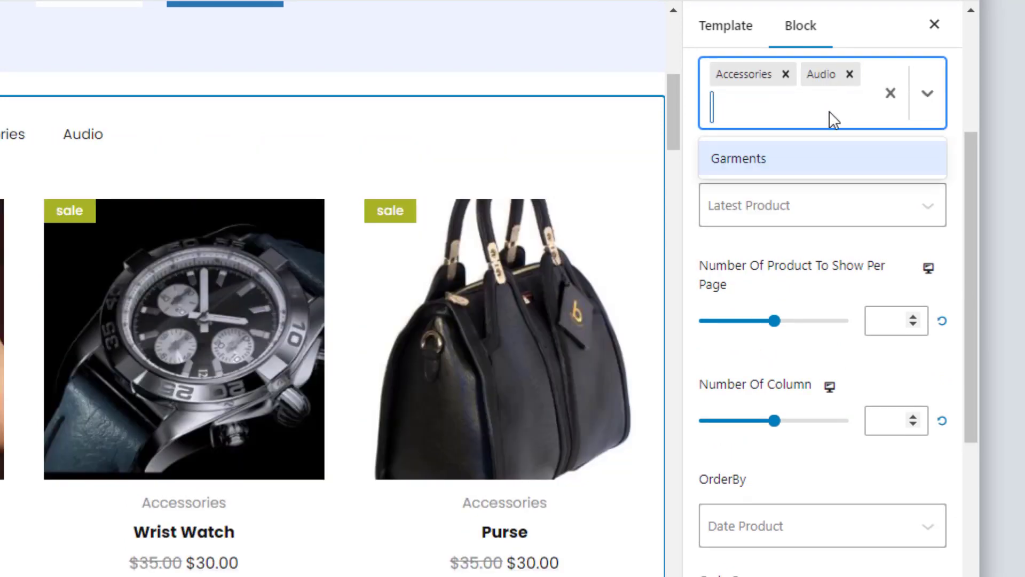
pyautogui.click(783, 165)
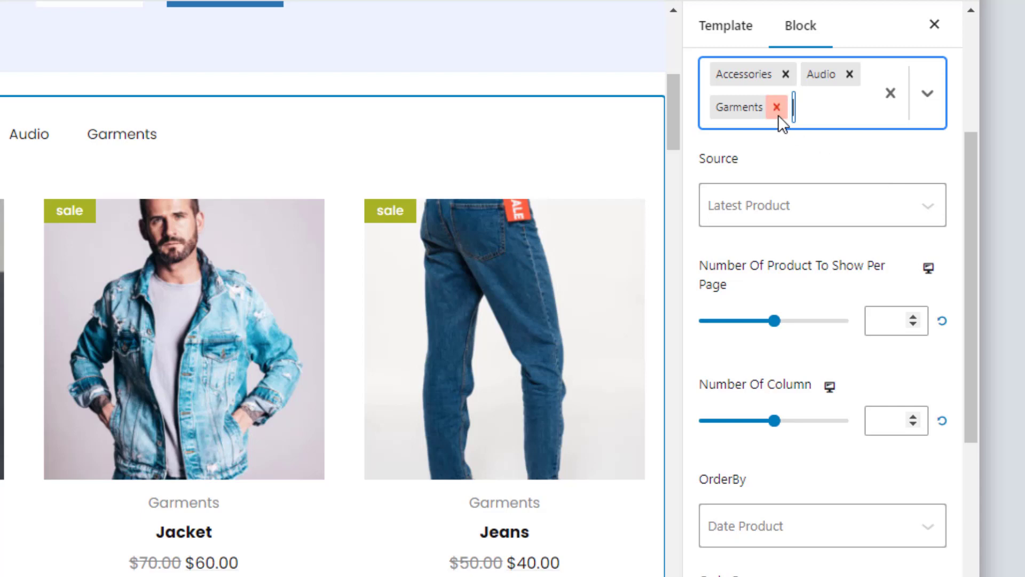
# Review the available options for the Products block's source
pyautogui.click(829, 159)
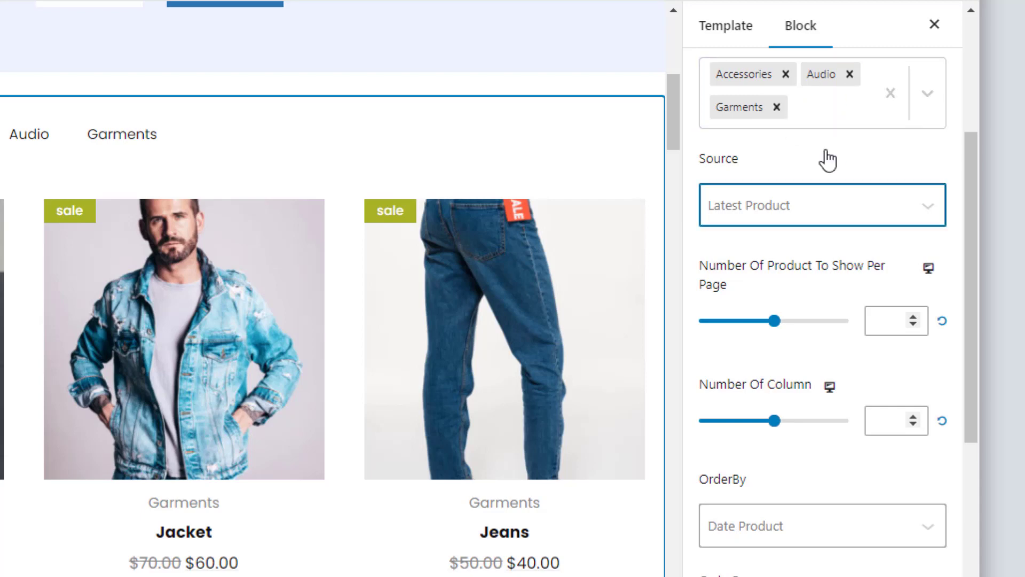
pyautogui.click(819, 213)
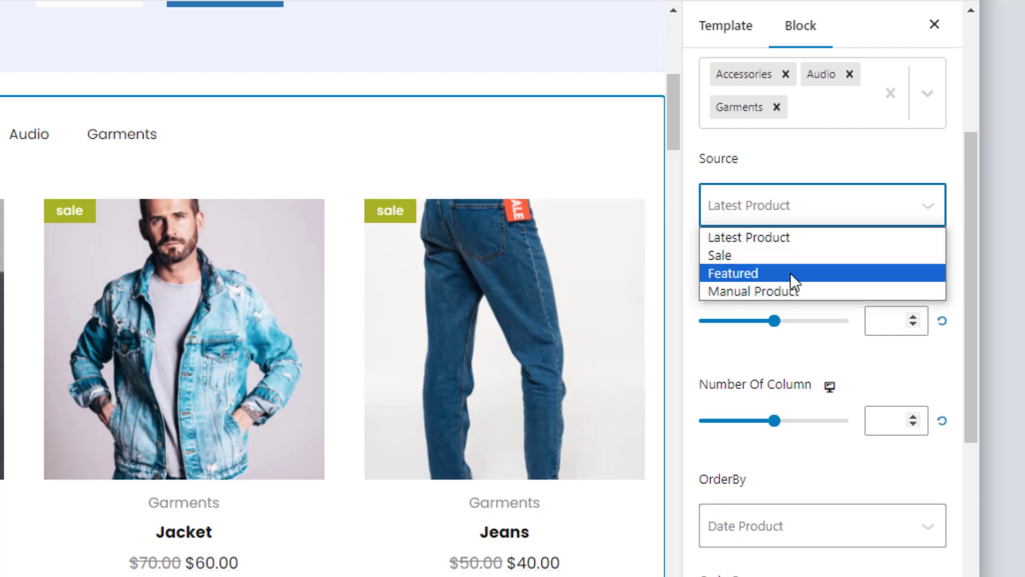
pyautogui.click(810, 205)
# Try showing 3 and 2 products per page, and reset the number to its default
pyautogui.click(885, 321)
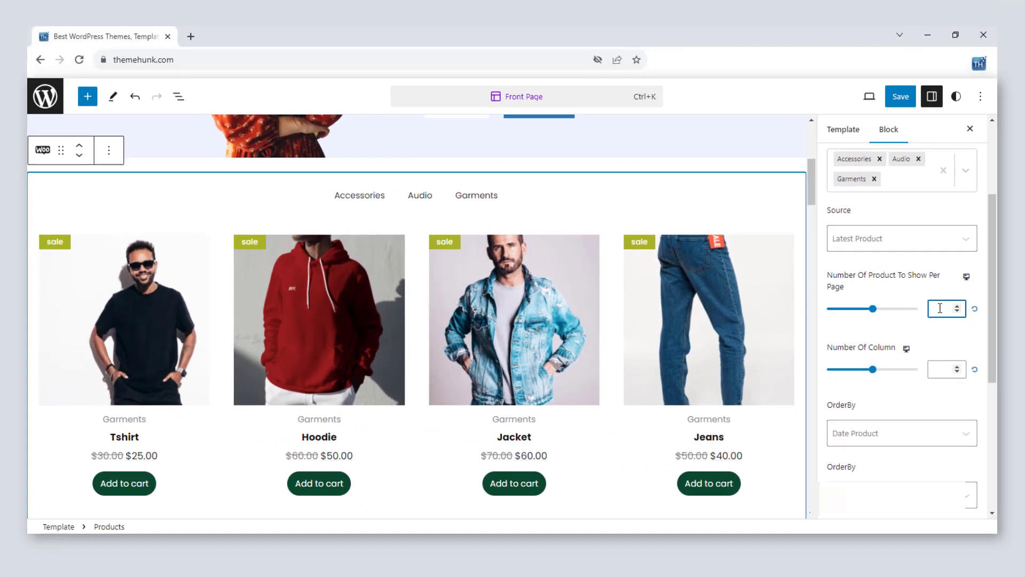
pyautogui.write('3')
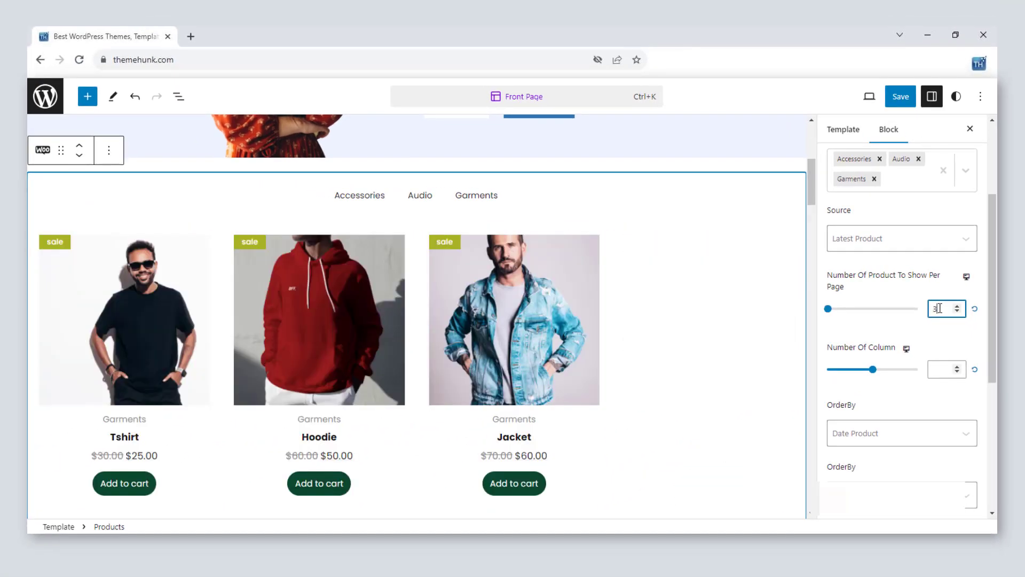
pyautogui.write('2')
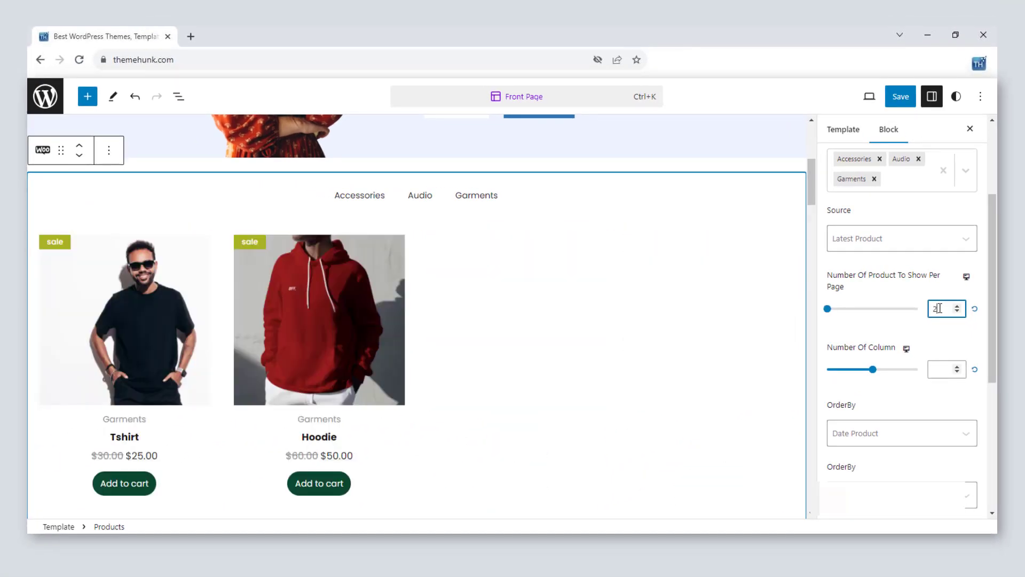
pyautogui.click(974, 309)
# Try a 2-column layout for the products, check it on the page, and reset the number of columns
pyautogui.click(946, 370)
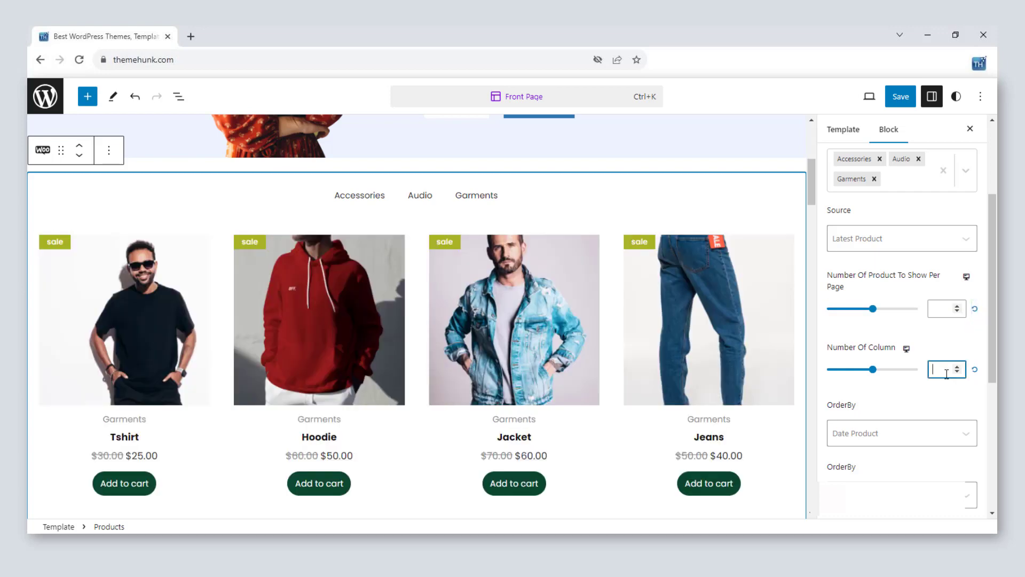
pyautogui.write('2')
pyautogui.scroll(-12, 465, 364)
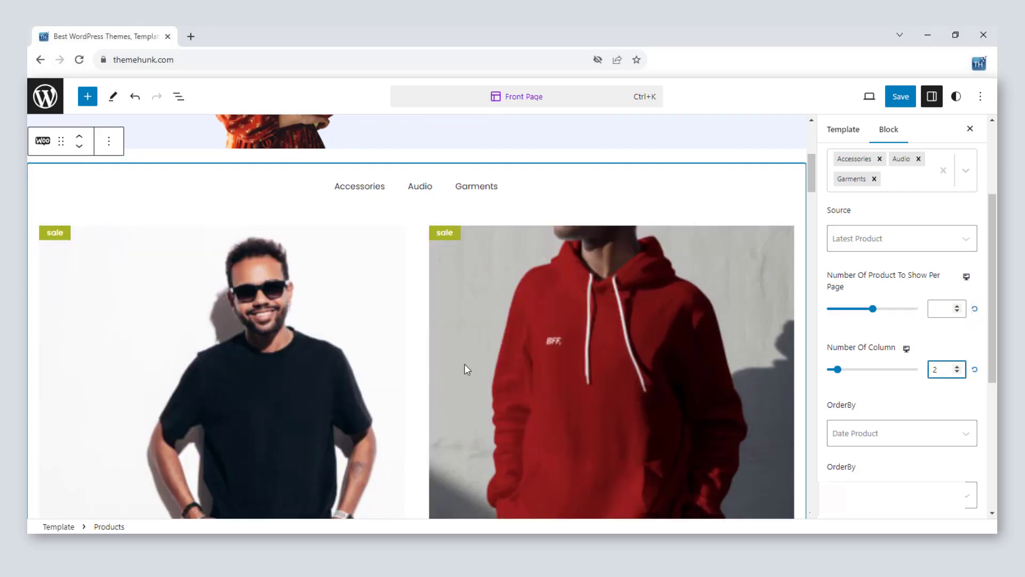
pyautogui.scroll(-3, 470, 369)
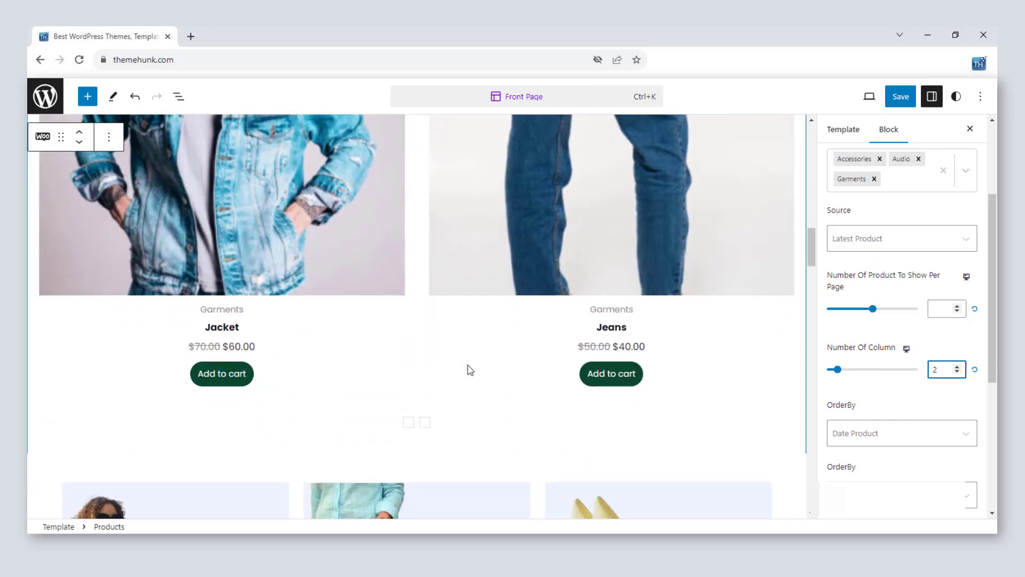
pyautogui.scroll(7, 470, 369)
pyautogui.scroll(3, 470, 370)
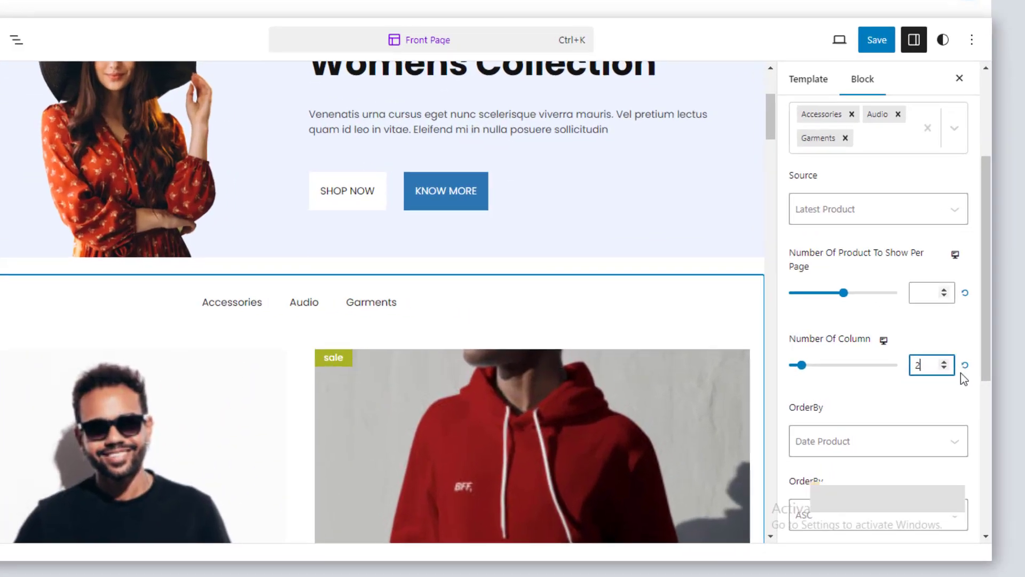
pyautogui.click(974, 369)
# Order the products by Price and keep the sort direction at ASC
pyautogui.scroll(-2, 799, 419)
pyautogui.scroll(-5, 511, 406)
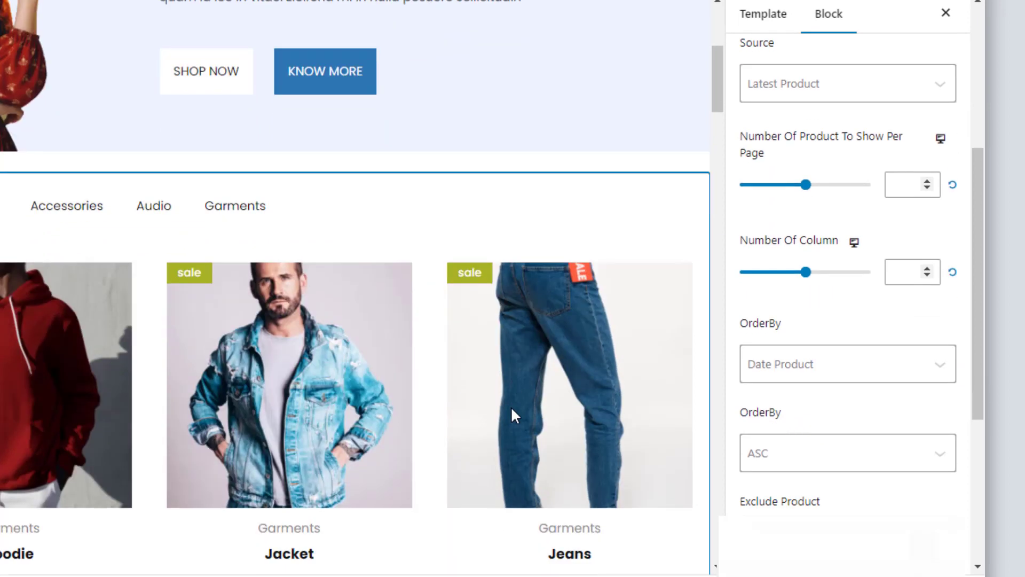
pyautogui.scroll(2, 934, 373)
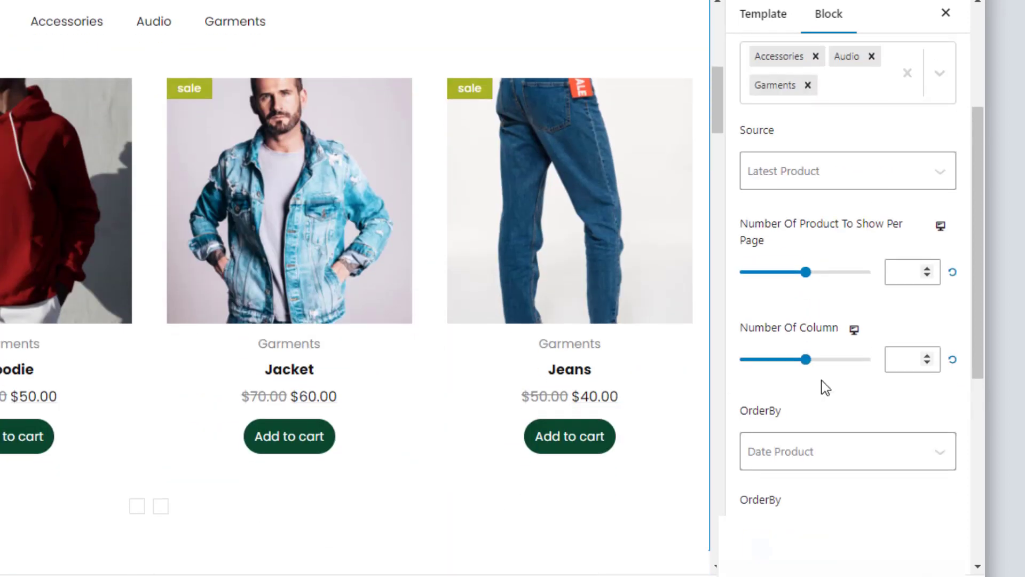
pyautogui.scroll(-2, 871, 419)
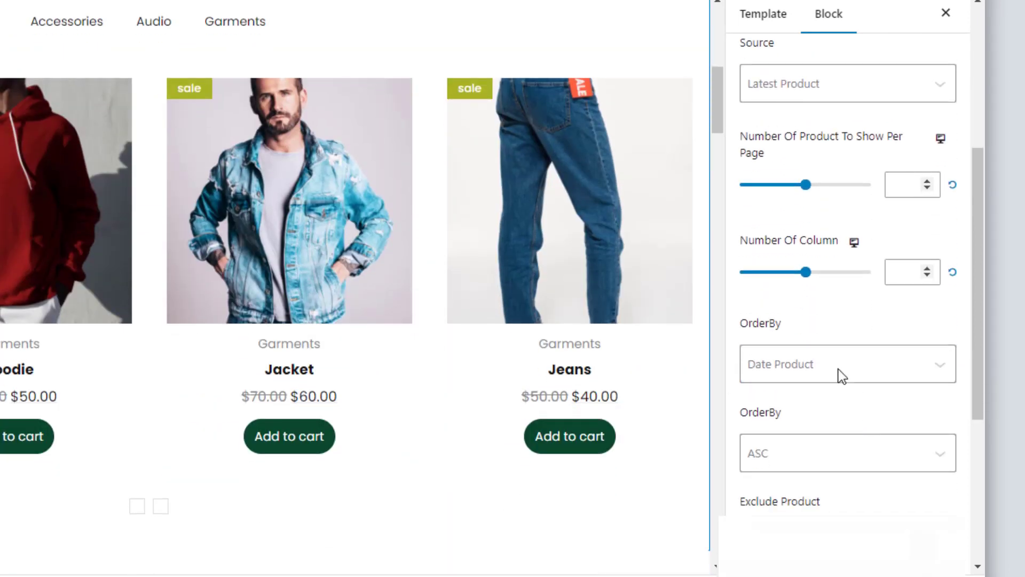
pyautogui.click(846, 365)
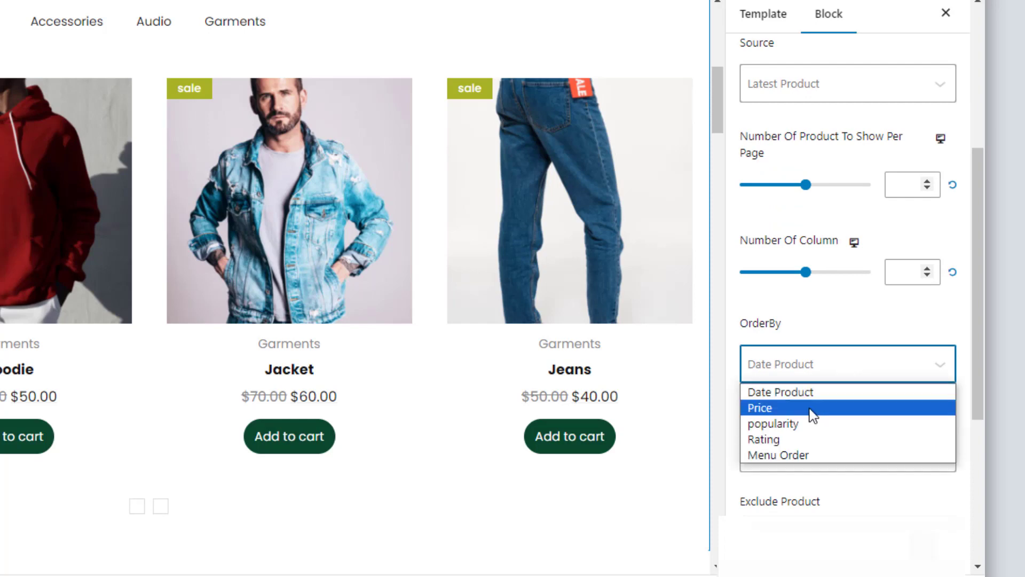
pyautogui.click(810, 408)
pyautogui.click(803, 453)
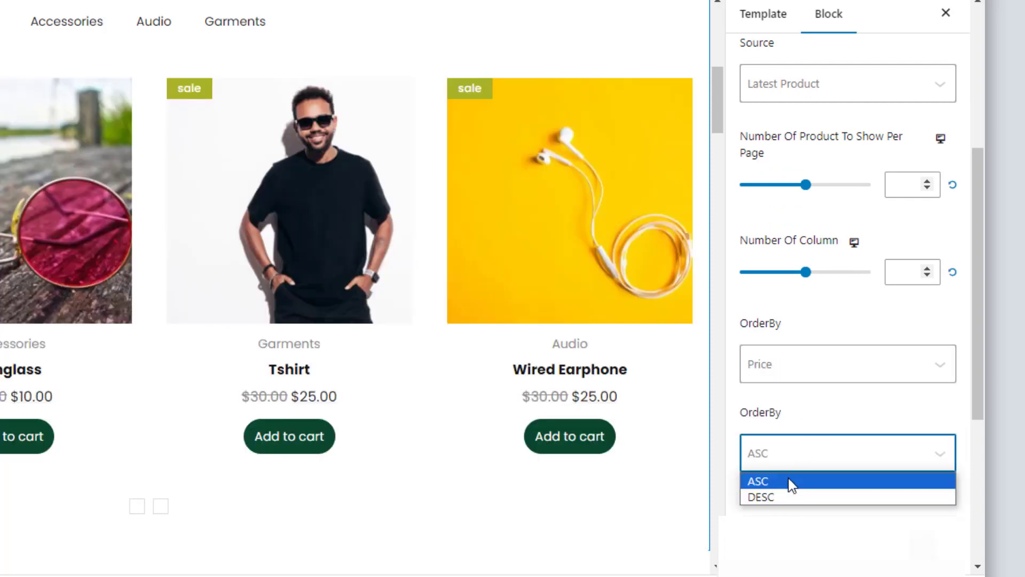
# Exclude the Wired Earphone product from the Products block
pyautogui.scroll(-3, 810, 453)
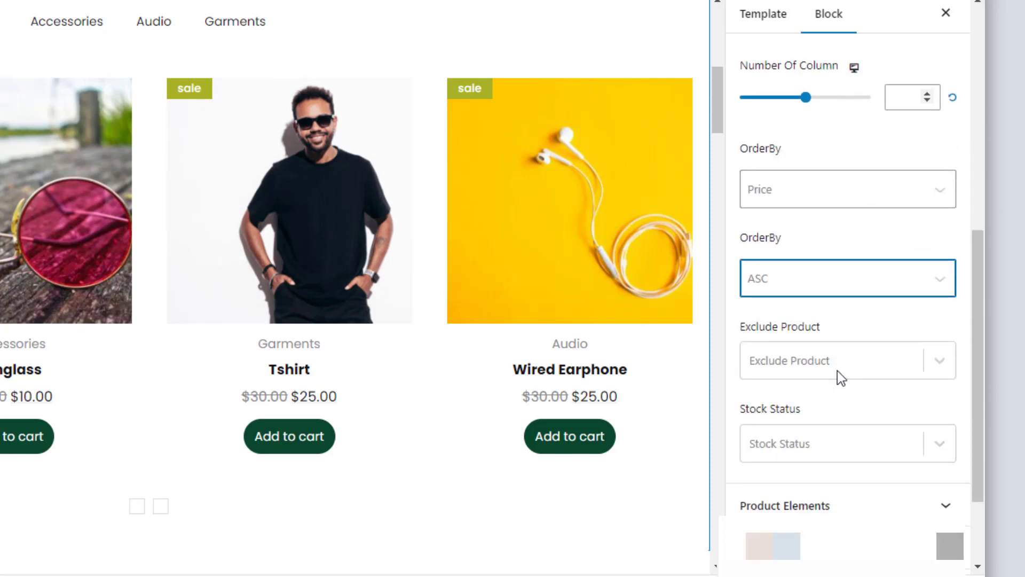
pyautogui.click(839, 368)
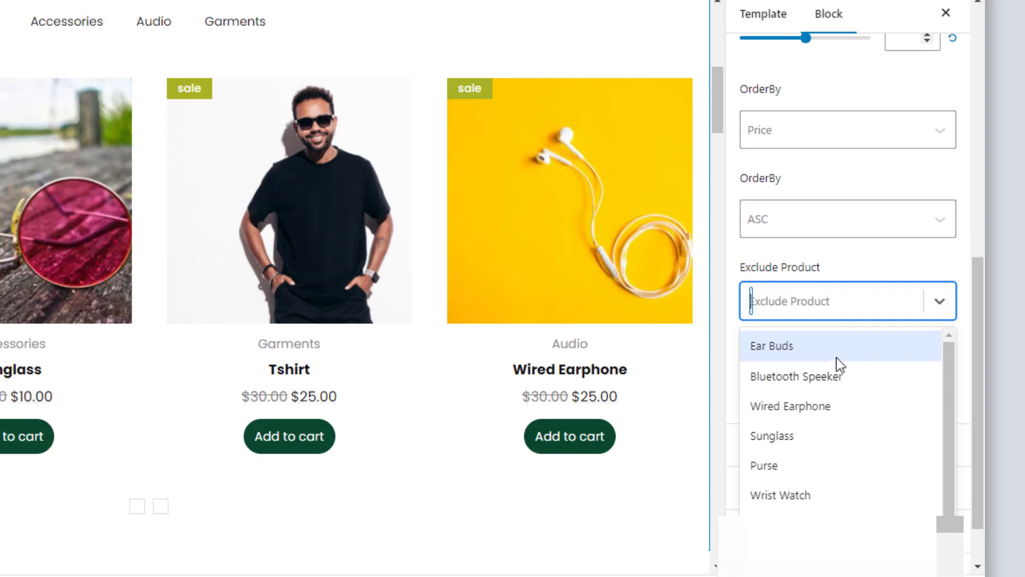
pyautogui.click(806, 408)
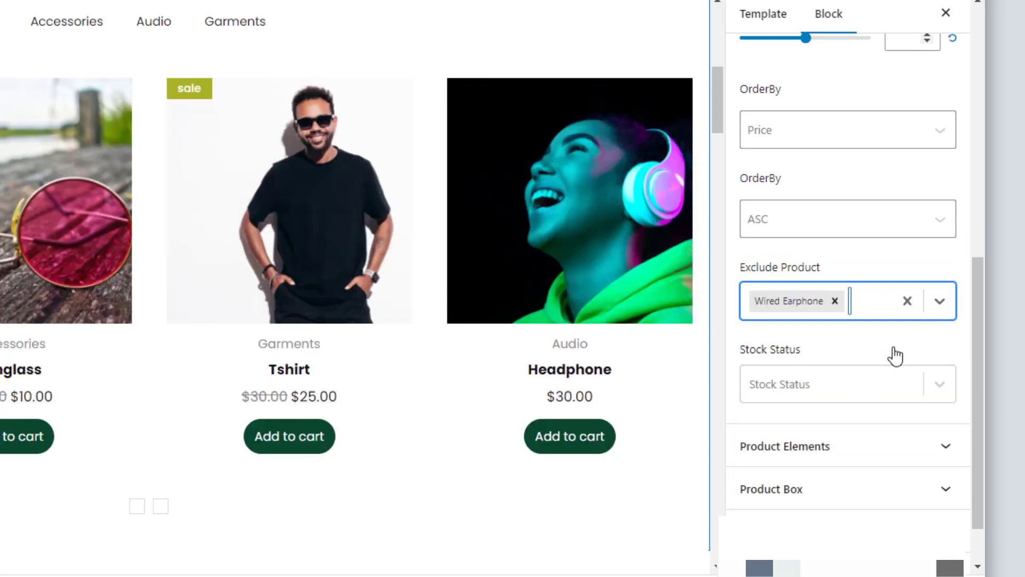
# Review the Stock Status options for the Products block and close the General settings
pyautogui.click(889, 383)
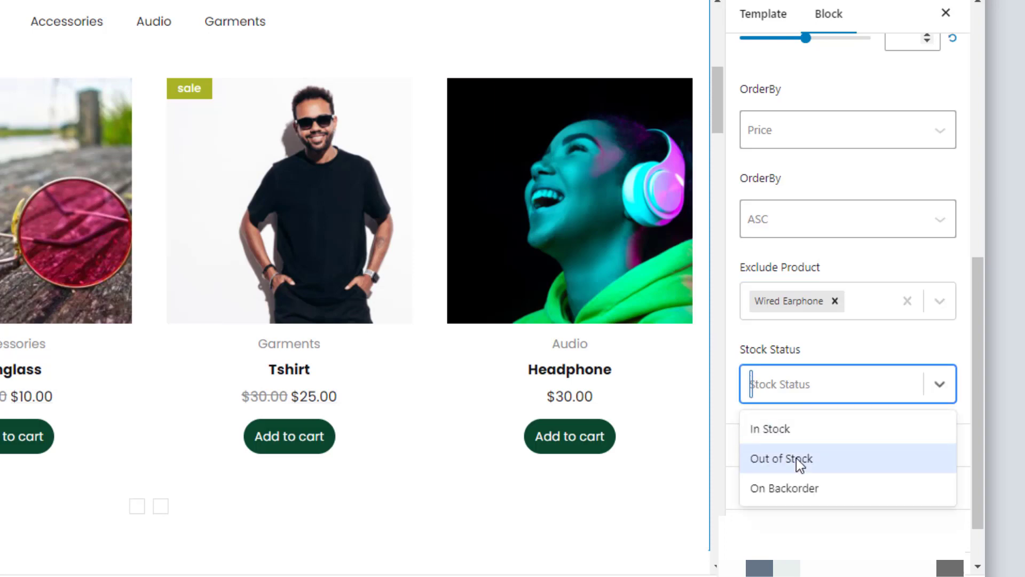
pyautogui.click(856, 370)
pyautogui.click(870, 341)
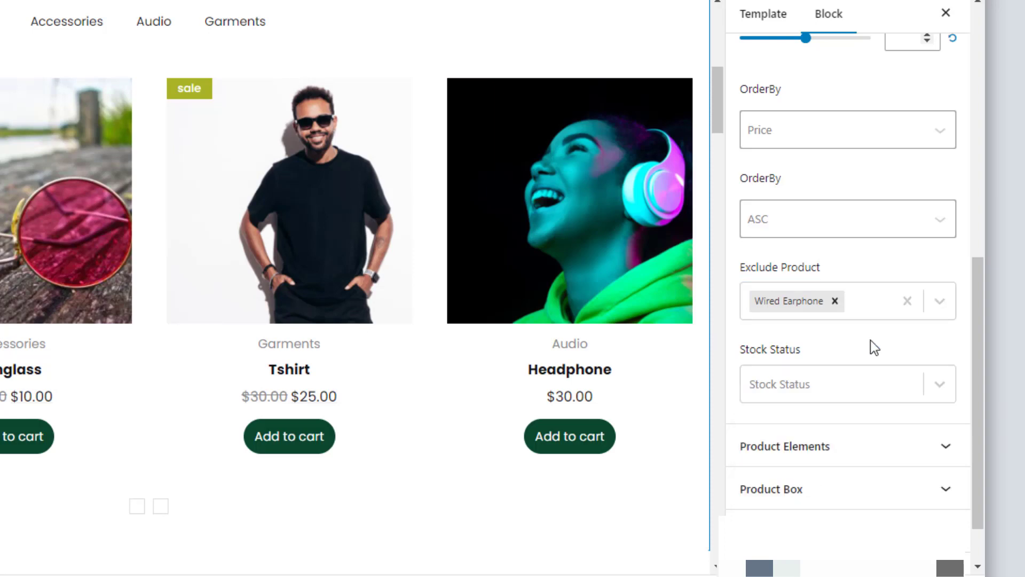
pyautogui.scroll(10, 870, 342)
pyautogui.click(944, 134)
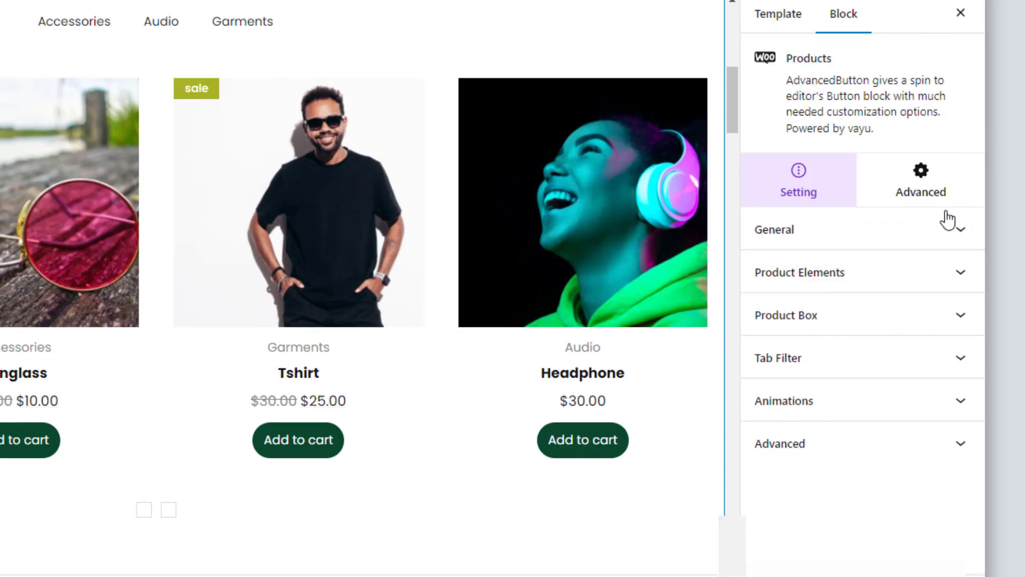
# Try hiding the Image product element and turning off its Sale badge, restoring each one
pyautogui.click(955, 283)
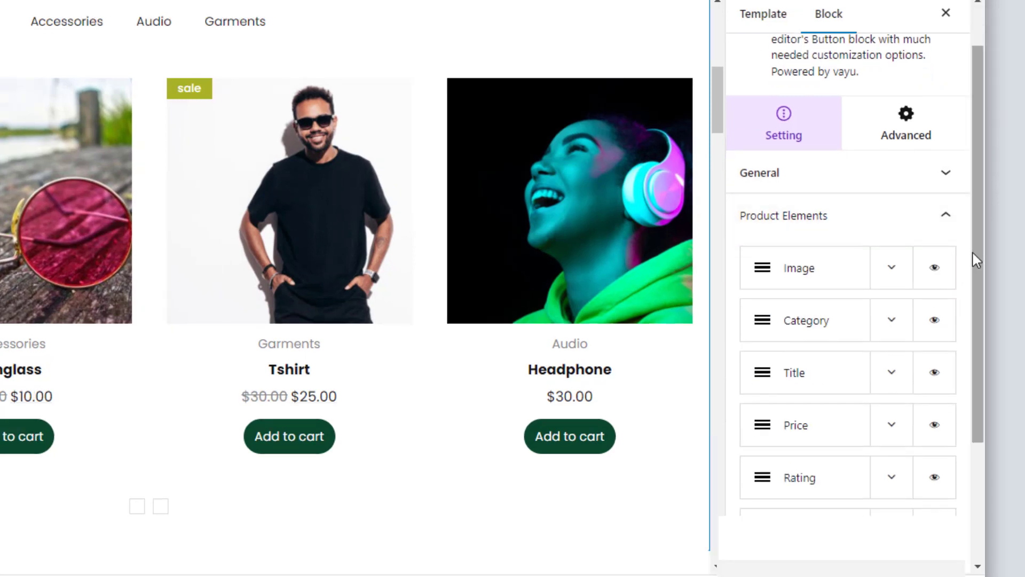
pyautogui.click(935, 275)
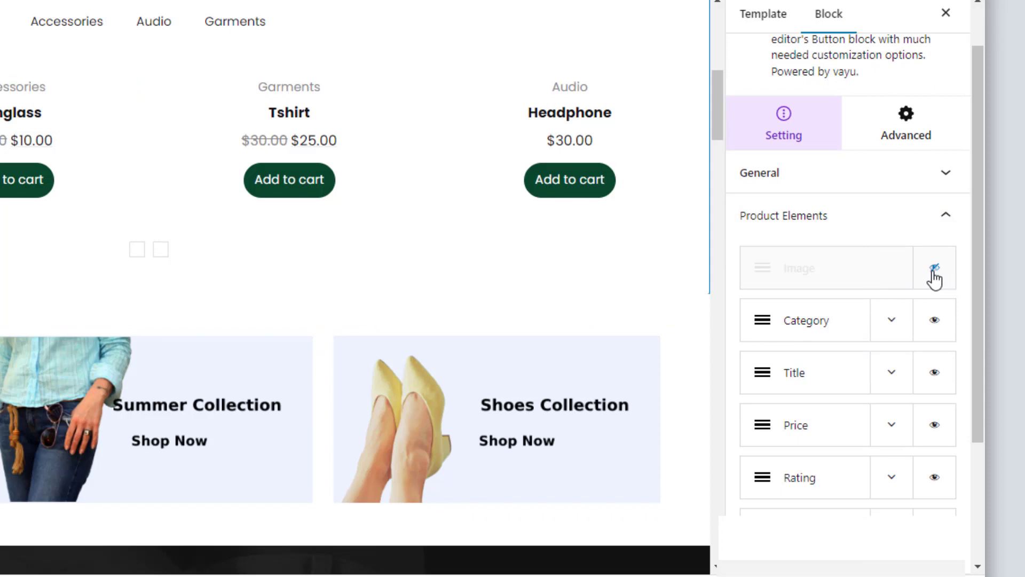
pyautogui.click(934, 273)
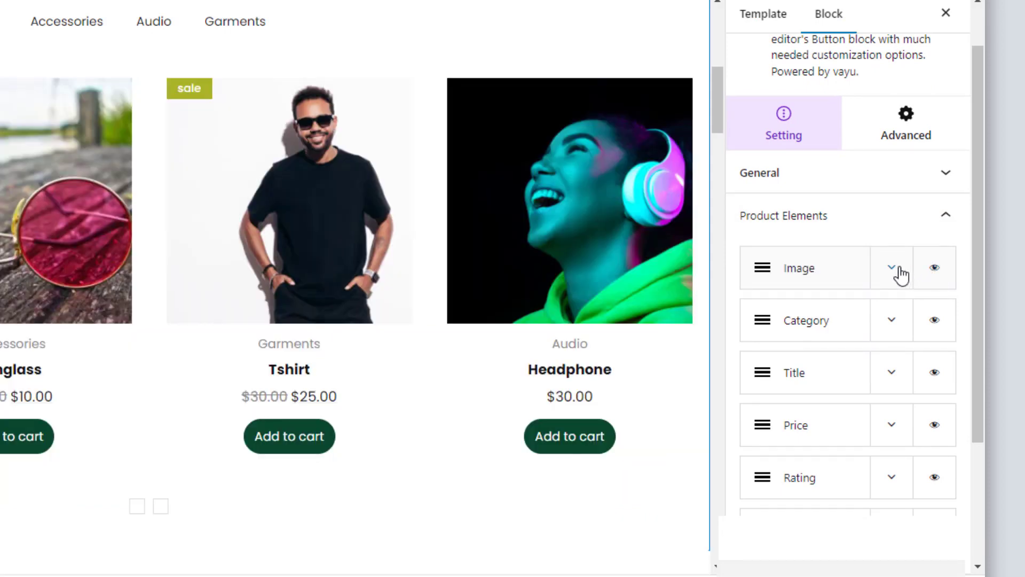
pyautogui.click(900, 273)
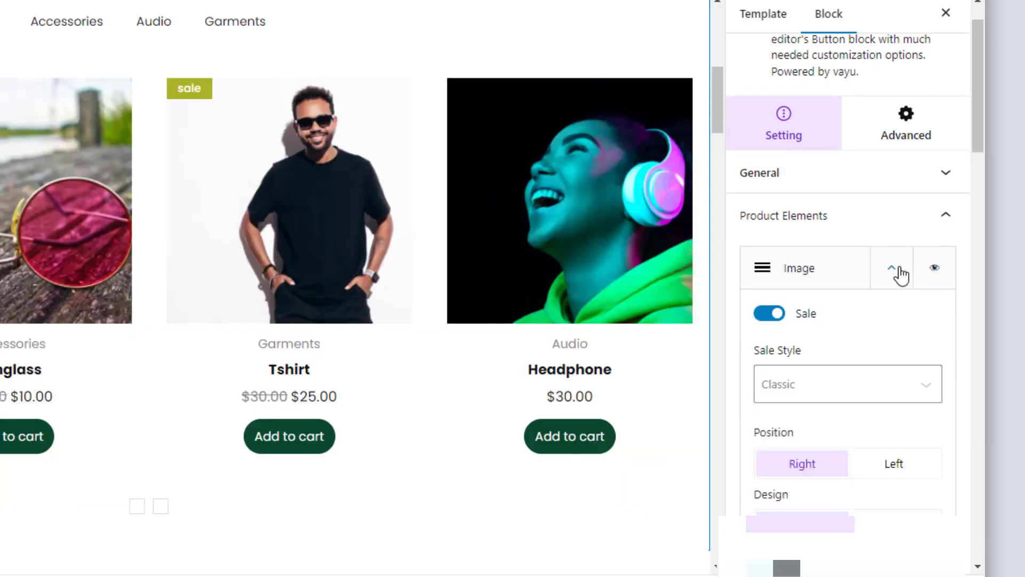
pyautogui.click(781, 316)
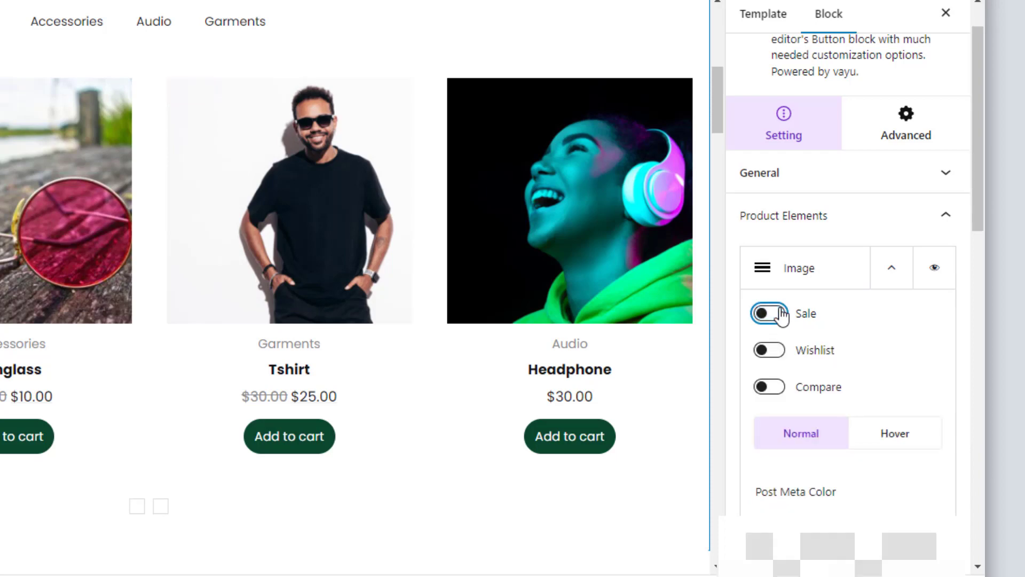
pyautogui.click(781, 316)
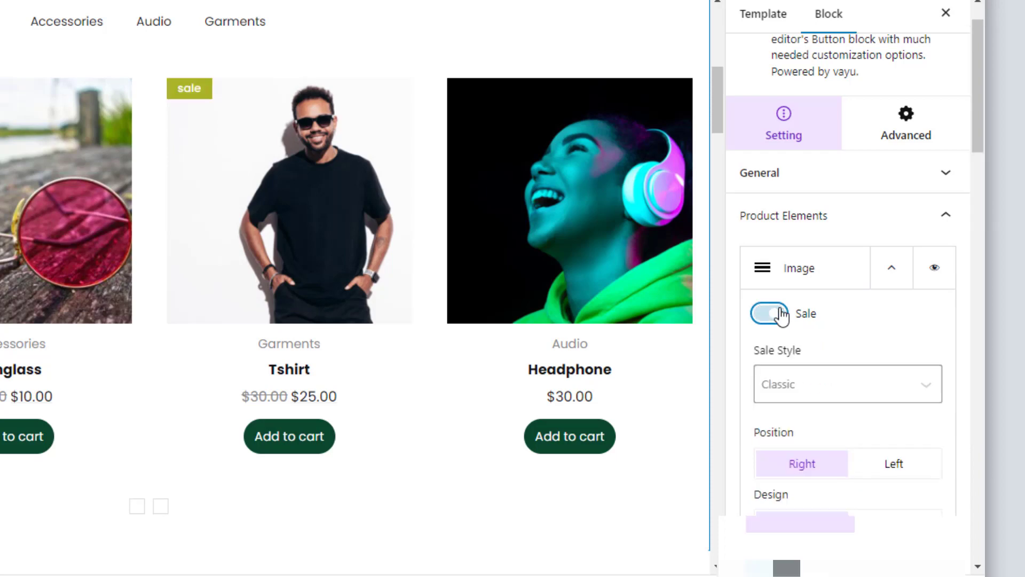
# Set the sale badge's style to Ribbon and capitalize its text to read "Sale"
pyautogui.click(814, 387)
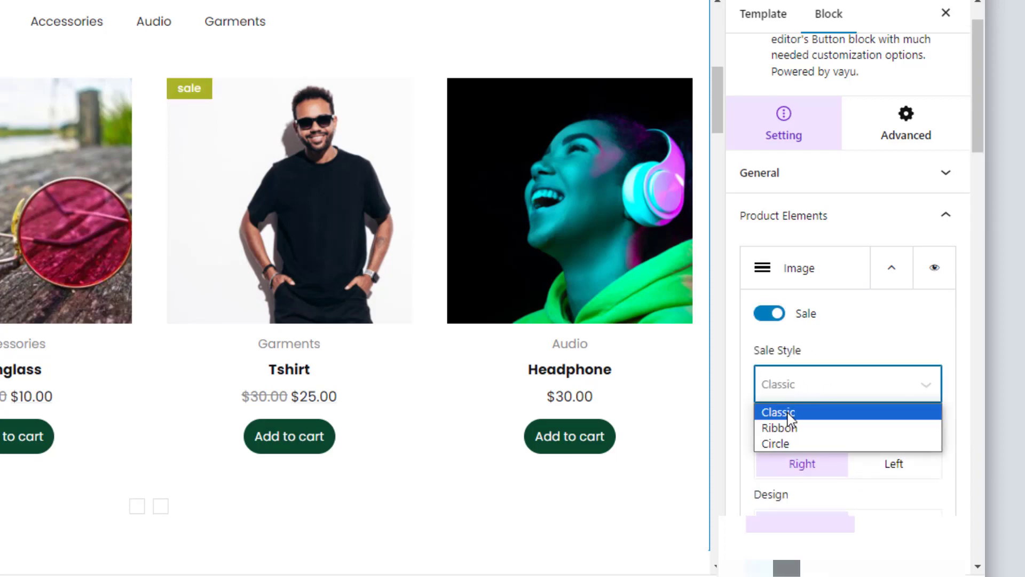
pyautogui.click(785, 428)
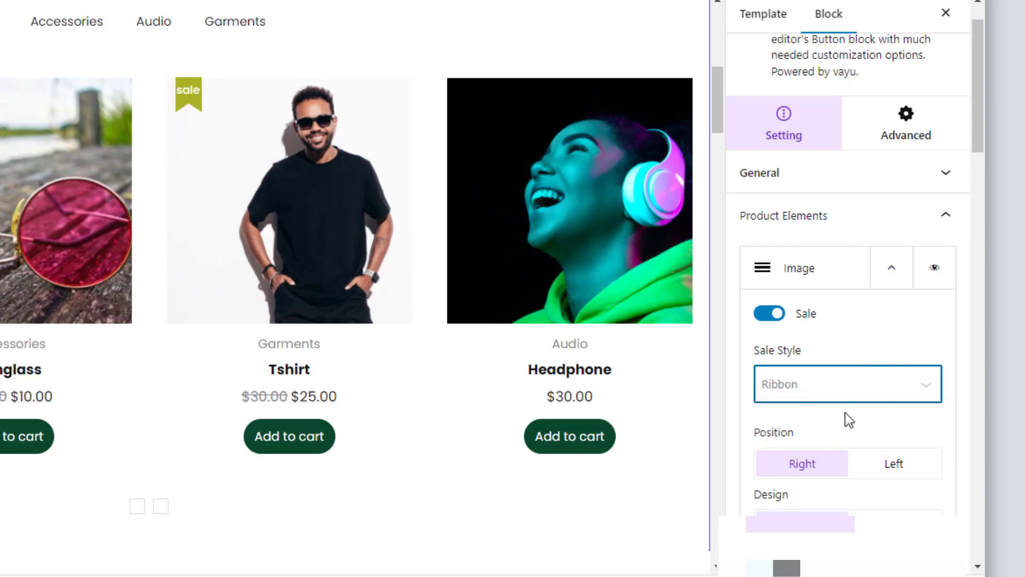
pyautogui.scroll(-3, 845, 412)
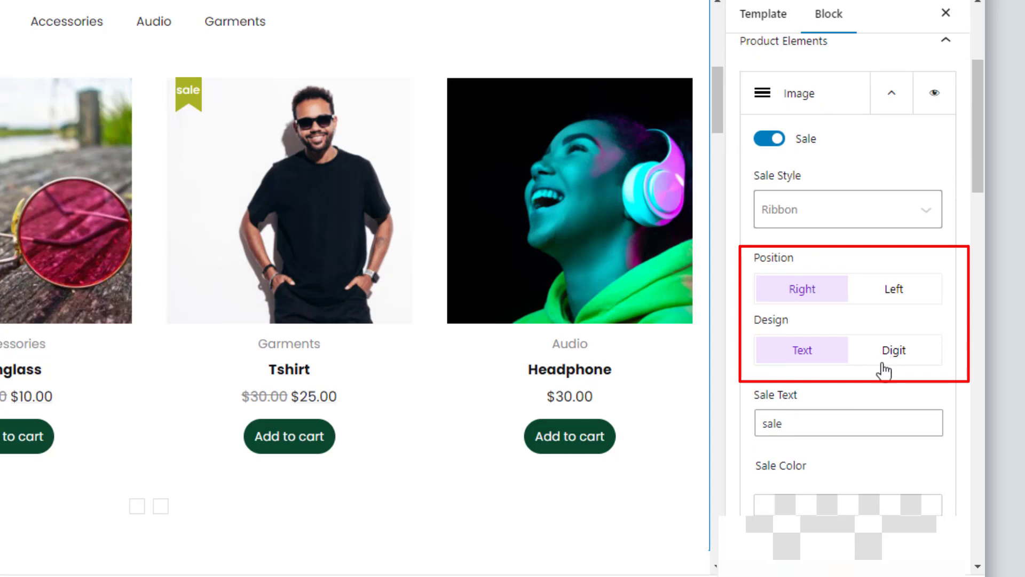
pyautogui.click(770, 424)
pyautogui.press('BackSpace')
pyautogui.write('S')
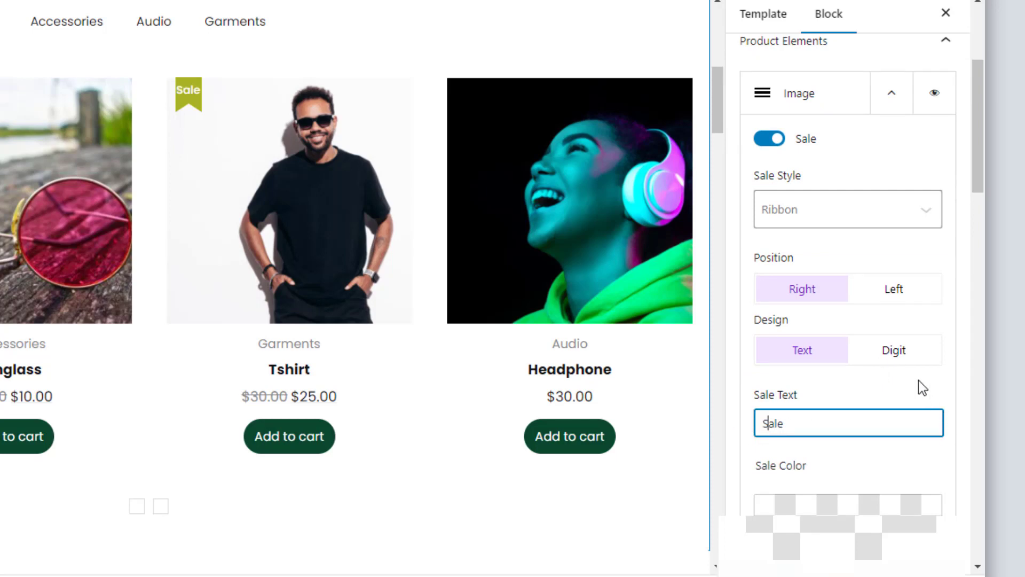
pyautogui.click(918, 379)
# Set the sale badge's background colour to red, #FF0000
pyautogui.scroll(-5, 909, 399)
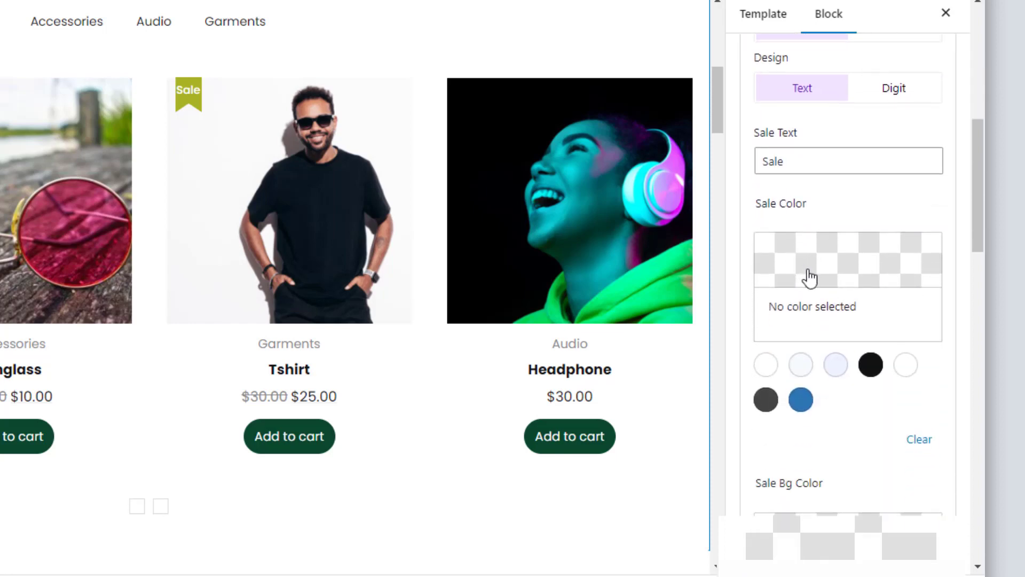
pyautogui.scroll(-3, 804, 267)
pyautogui.click(840, 377)
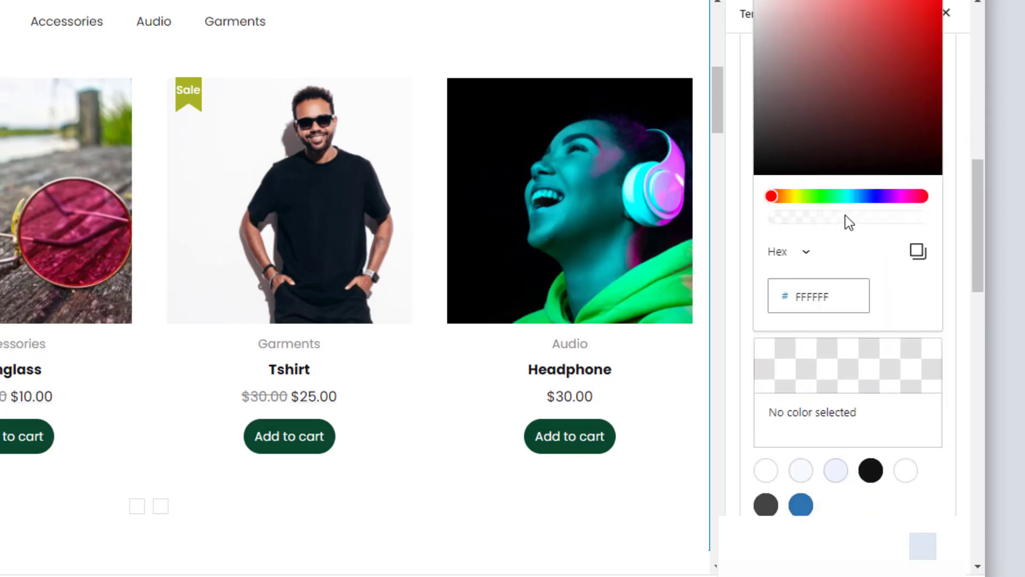
pyautogui.click(867, 196)
pyautogui.moveTo(881, 197); pyautogui.dragTo(755, 206)
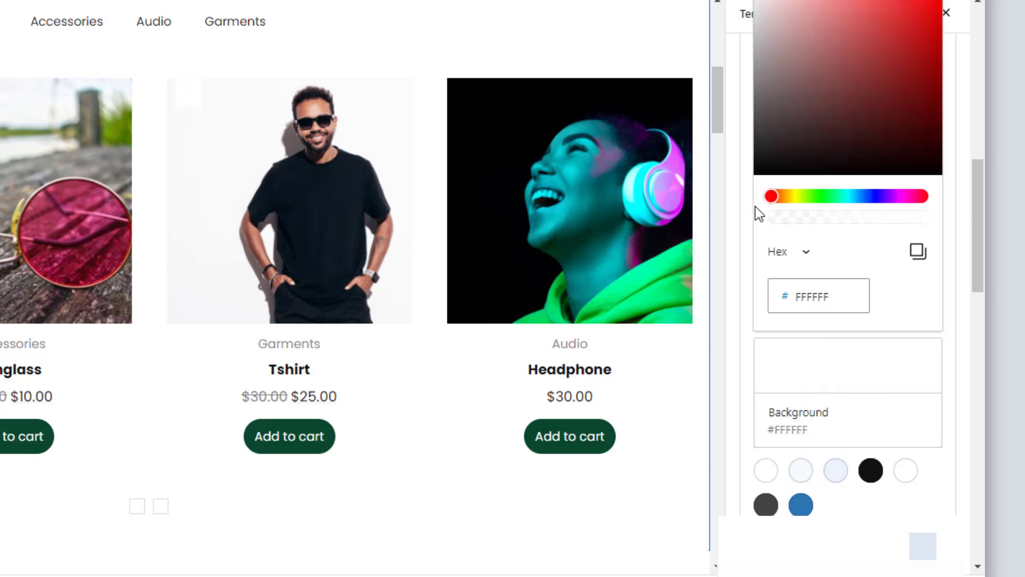
pyautogui.click(921, 11)
pyautogui.click(886, 507)
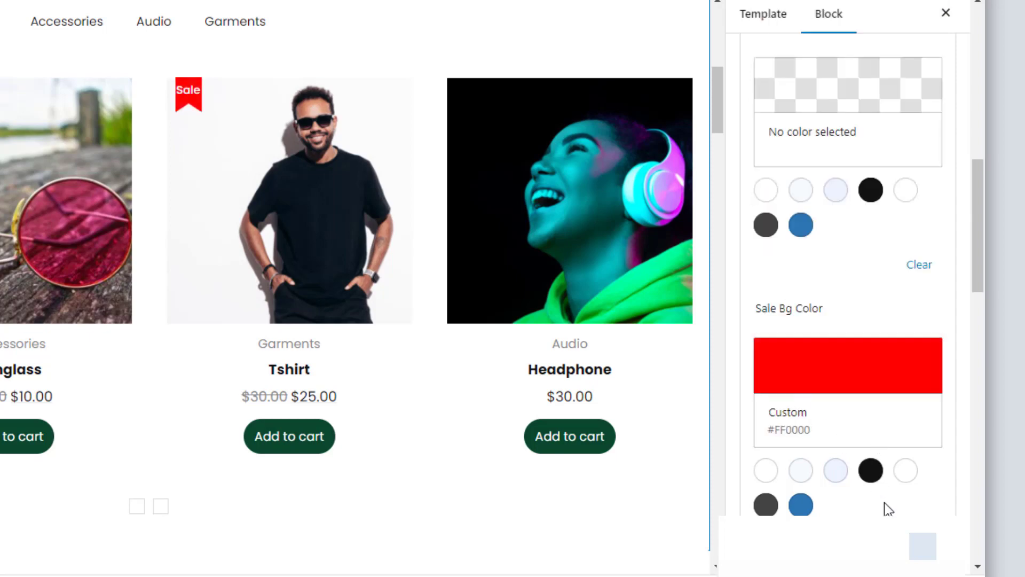
# Try enabling the Wishlist and Compare options for the product image, and turn both off again
pyautogui.scroll(-3, 887, 505)
pyautogui.scroll(1, 871, 383)
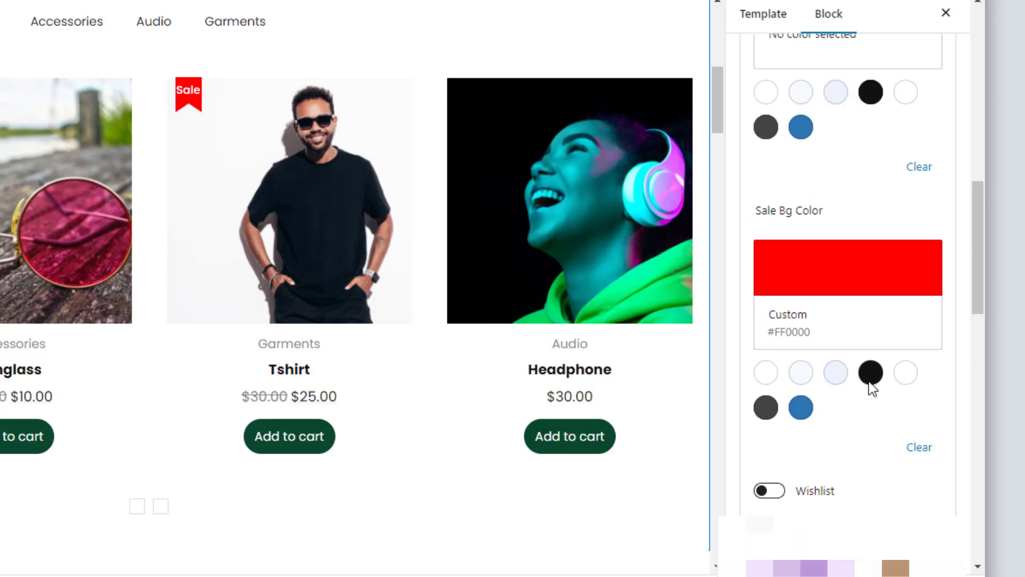
pyautogui.scroll(-1, 869, 382)
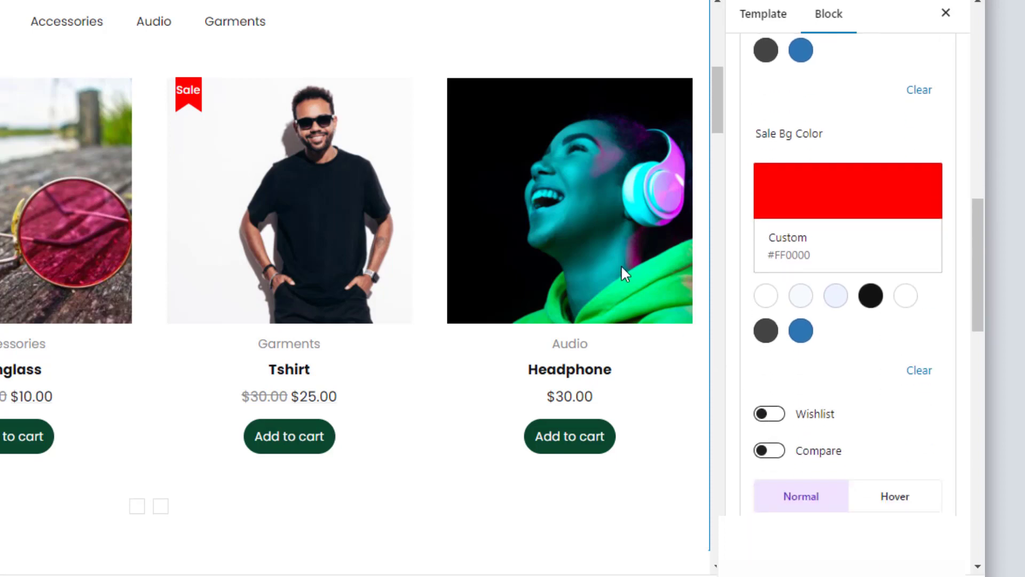
pyautogui.click(764, 414)
pyautogui.click(770, 450)
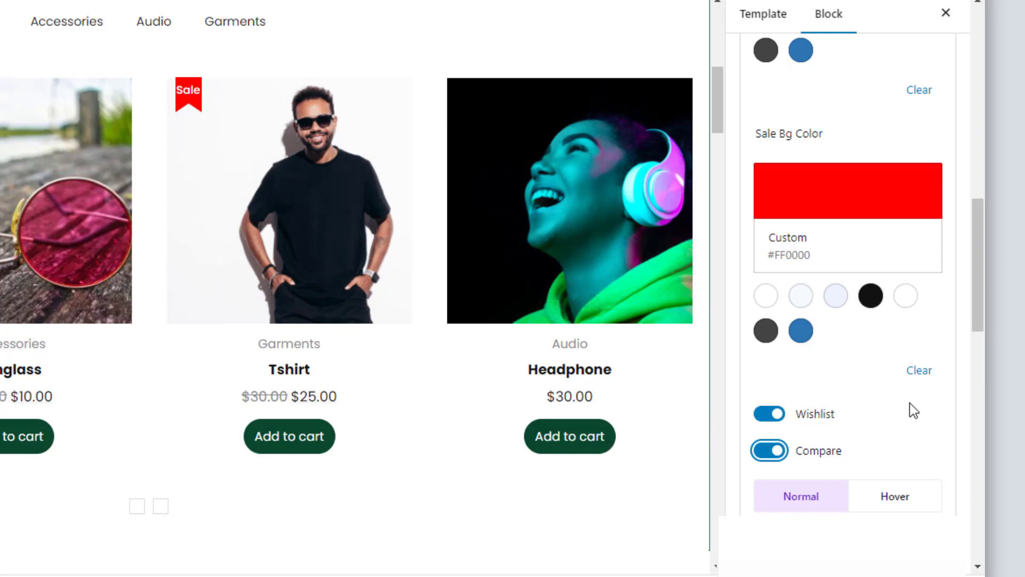
pyautogui.click(772, 415)
pyautogui.click(771, 454)
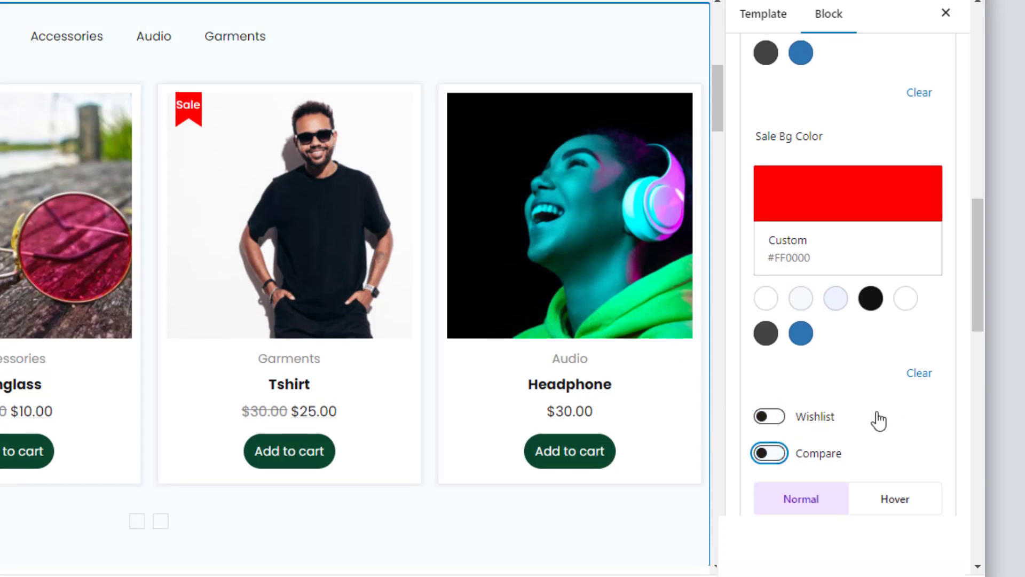
# Examine the Post Meta Color and Post Meta Bg Color options of the Image element and close its settings
pyautogui.scroll(-2, 898, 407)
pyautogui.scroll(-7, 899, 406)
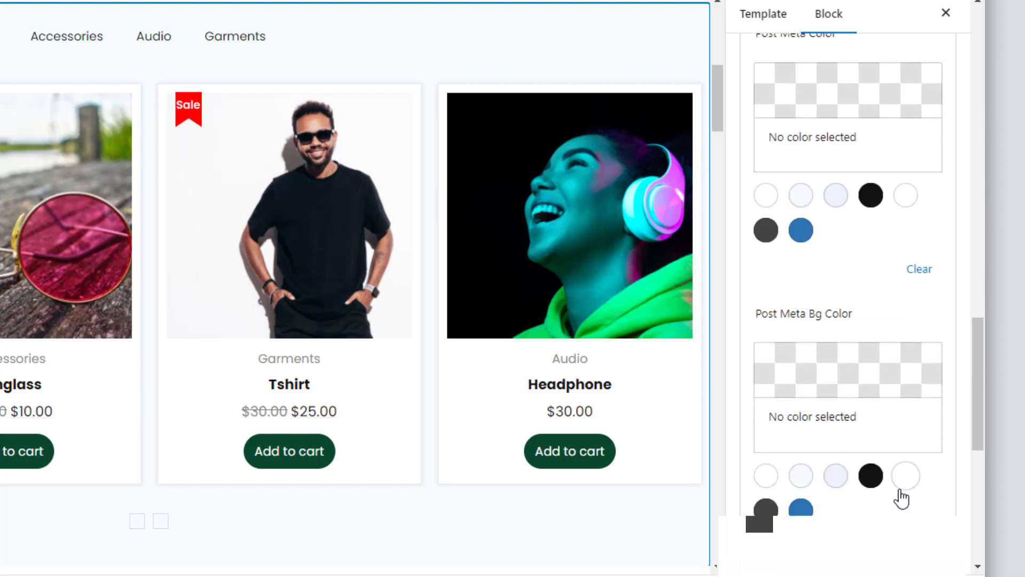
pyautogui.scroll(1, 899, 500)
pyautogui.scroll(2, 901, 506)
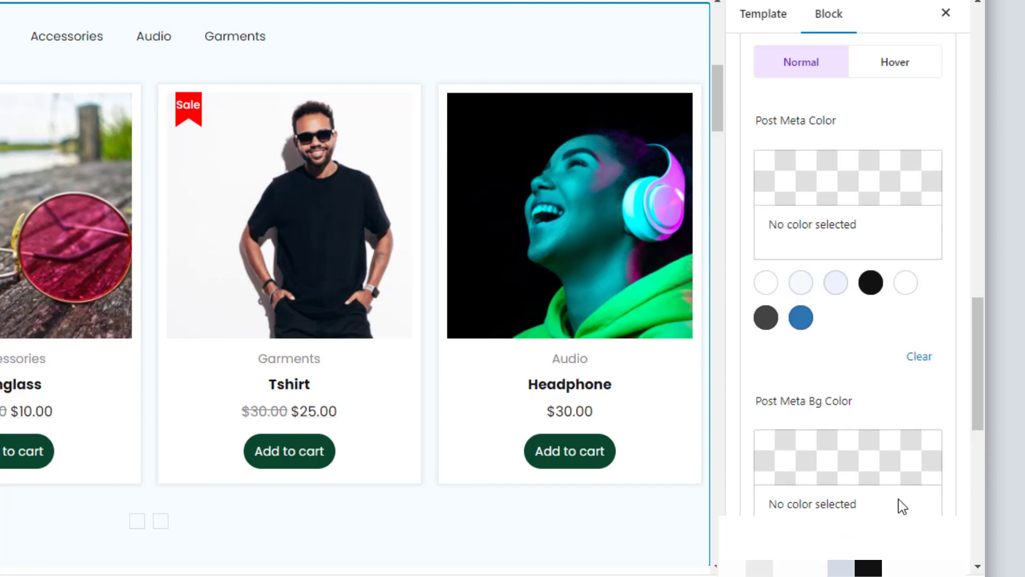
pyautogui.scroll(15, 905, 488)
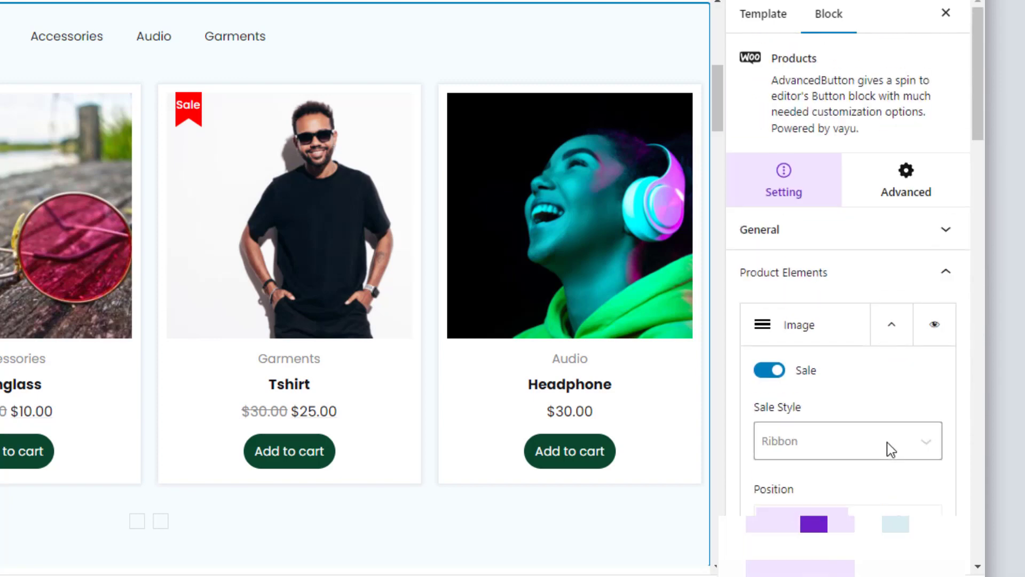
pyautogui.click(941, 274)
pyautogui.click(943, 282)
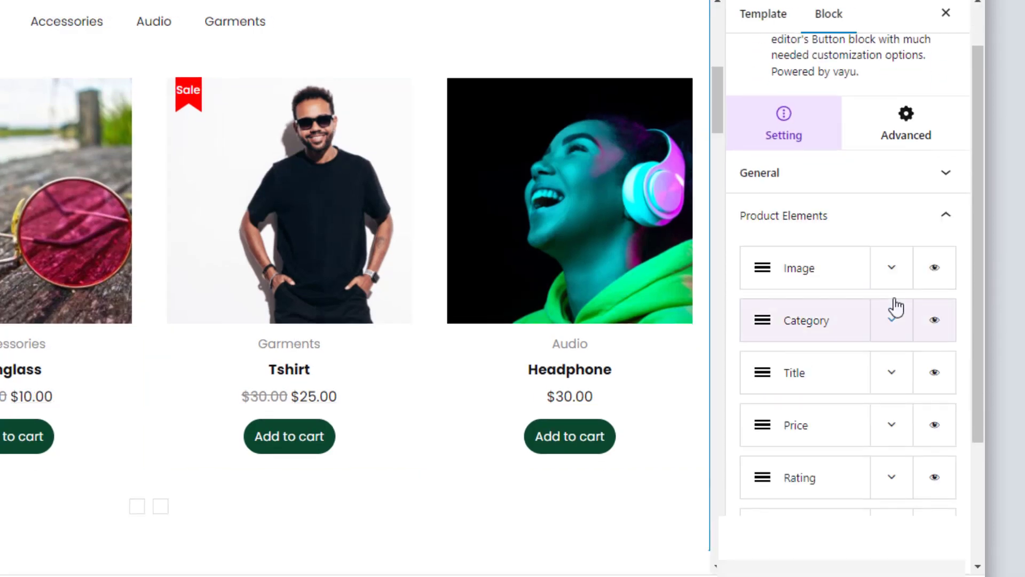
# Open the Category element's typography settings and look through the available Google Fonts
pyautogui.click(898, 315)
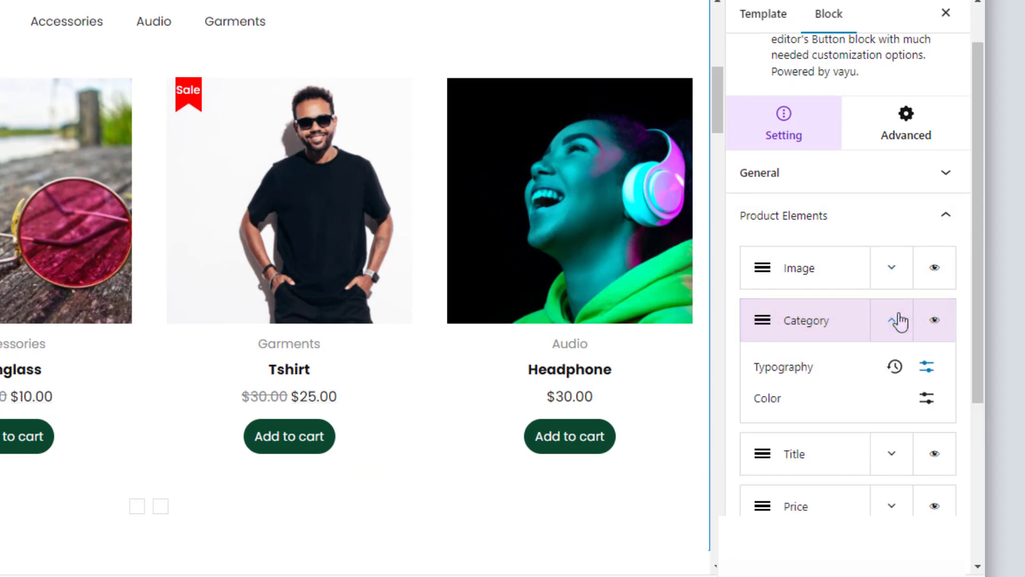
pyautogui.scroll(-2, 901, 321)
pyautogui.scroll(-1, 901, 322)
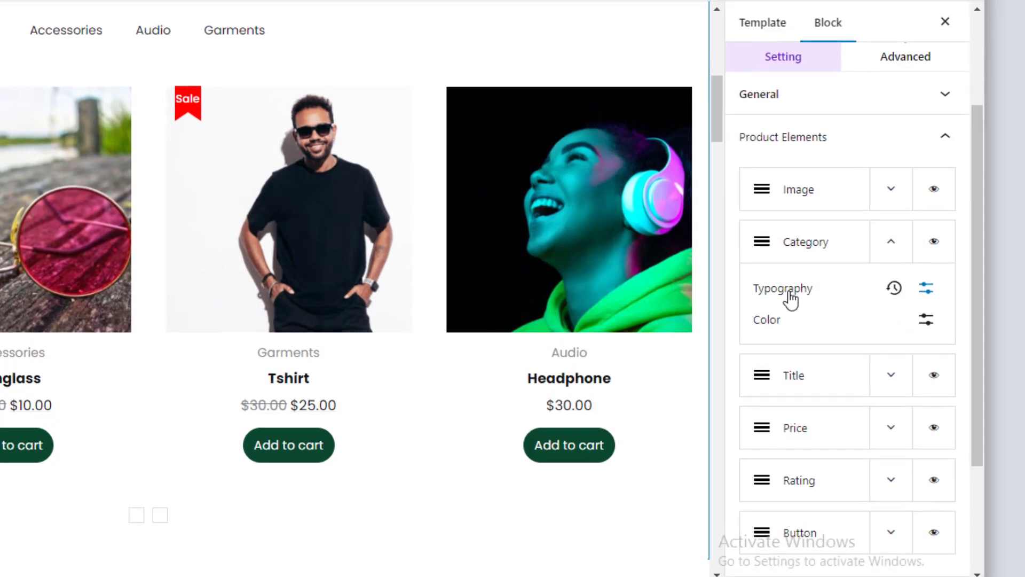
pyautogui.click(790, 291)
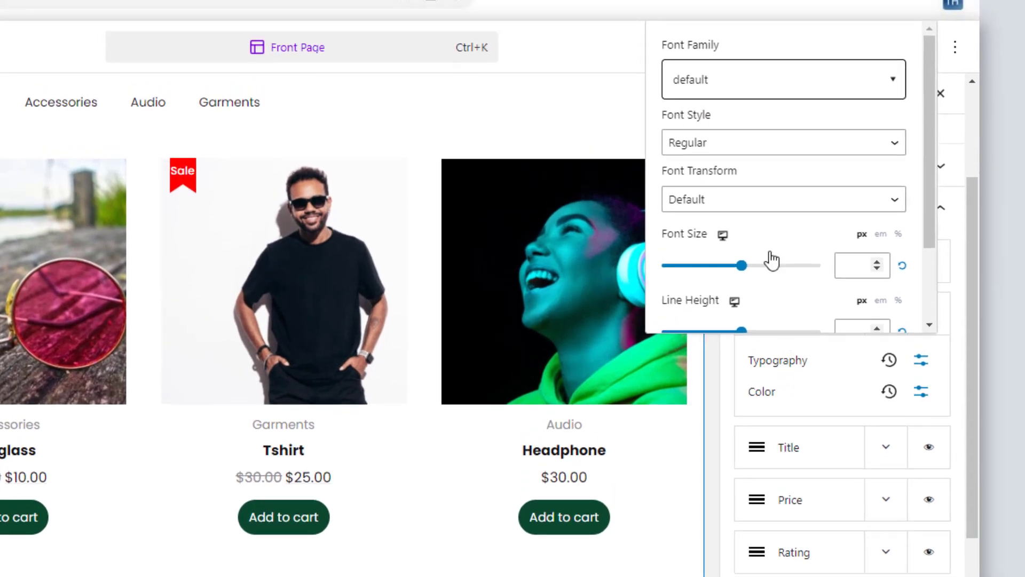
pyautogui.click(752, 98)
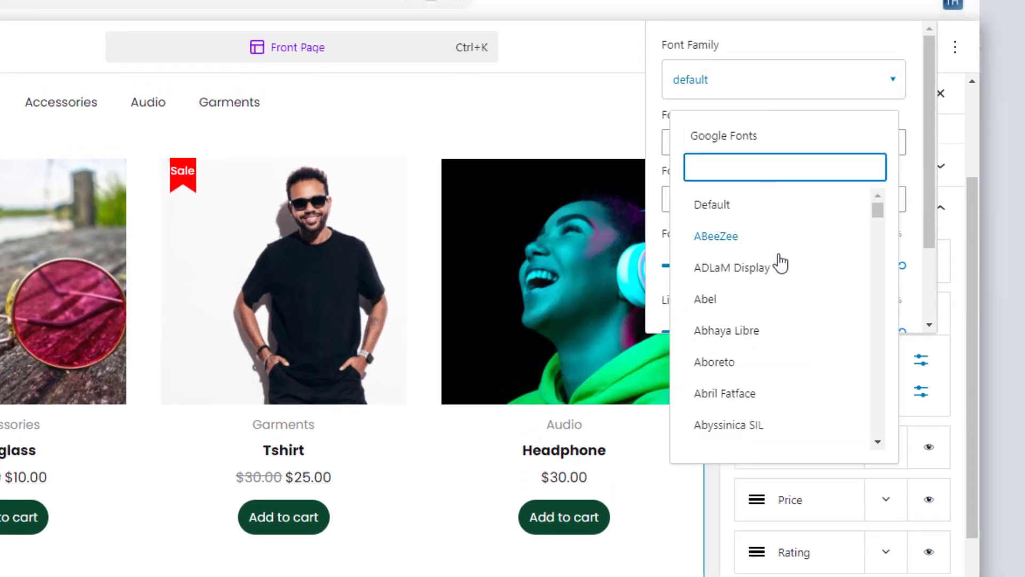
pyautogui.moveTo(885, 210); pyautogui.dragTo(879, 114)
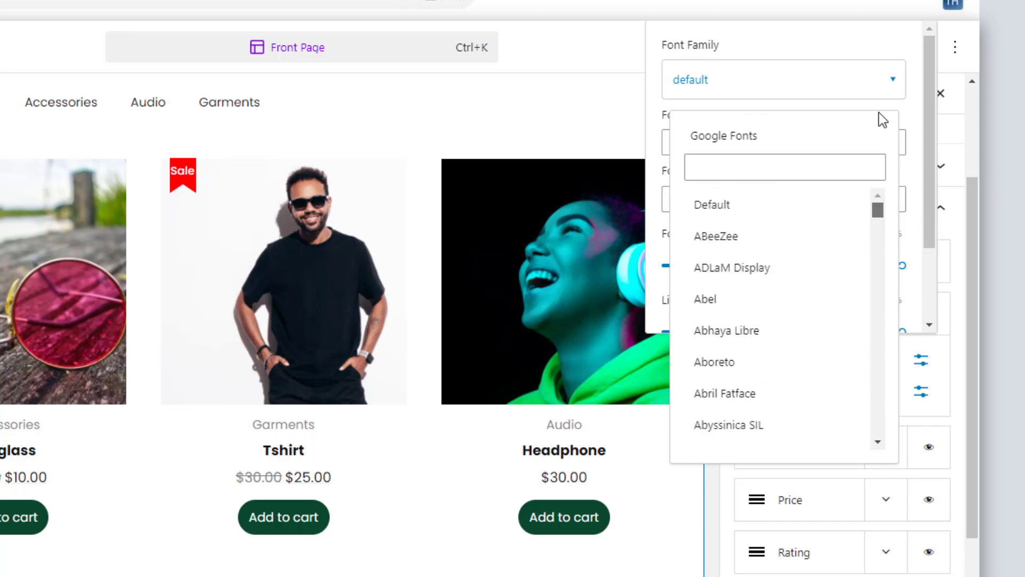
pyautogui.click(877, 96)
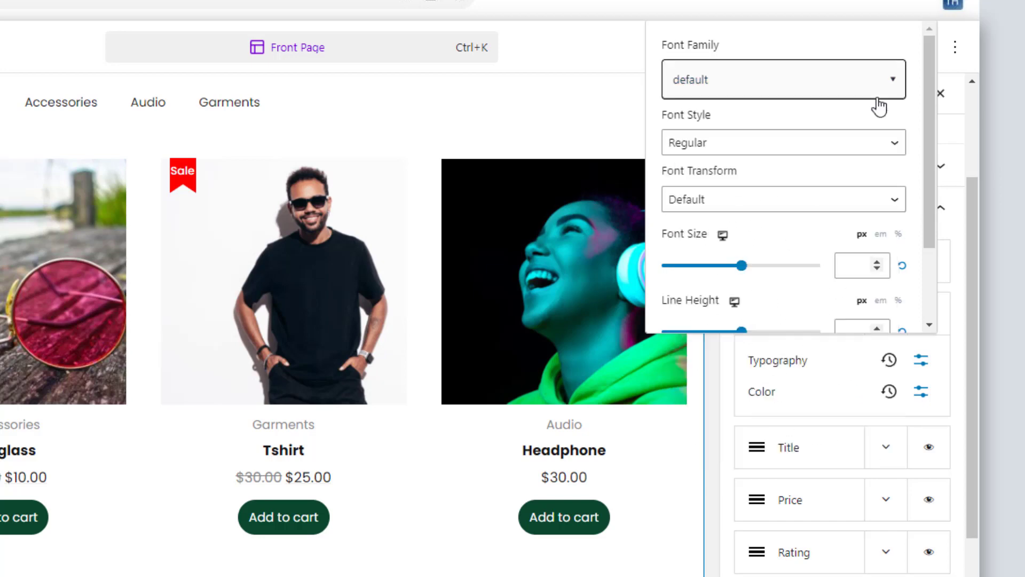
# Review the Font Style and Font Transform options for the product category text
pyautogui.click(817, 143)
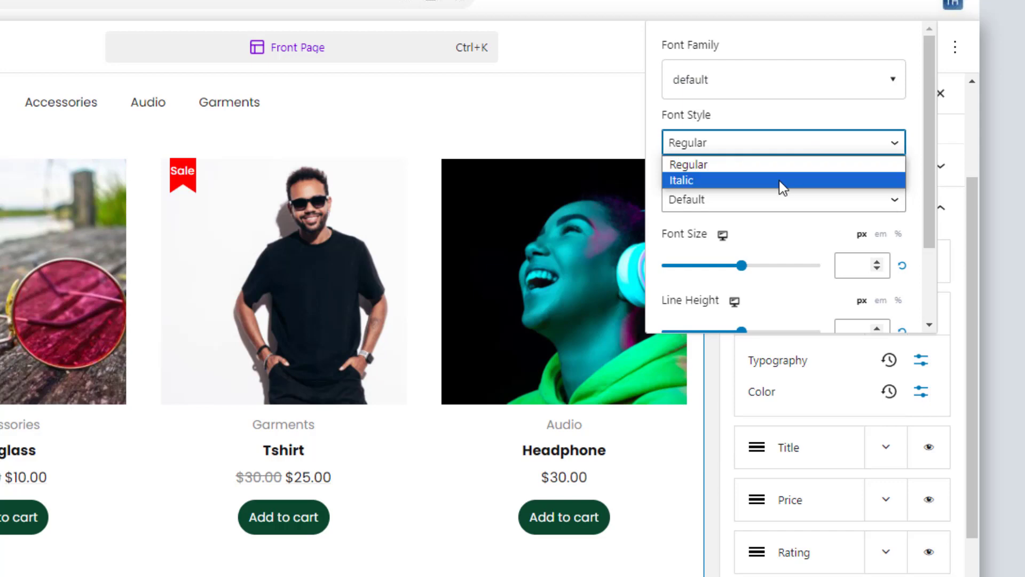
pyautogui.click(804, 163)
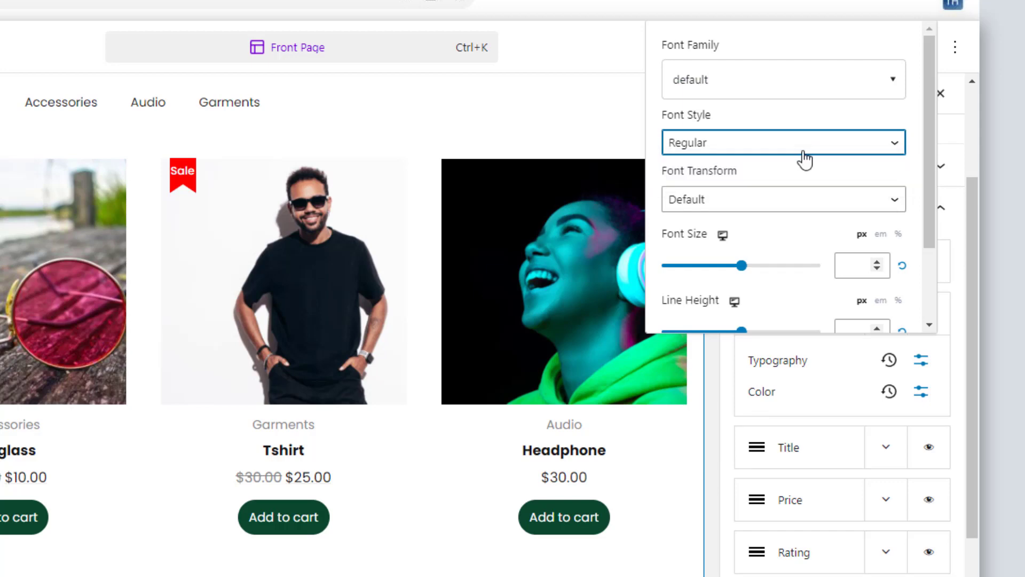
pyautogui.click(790, 202)
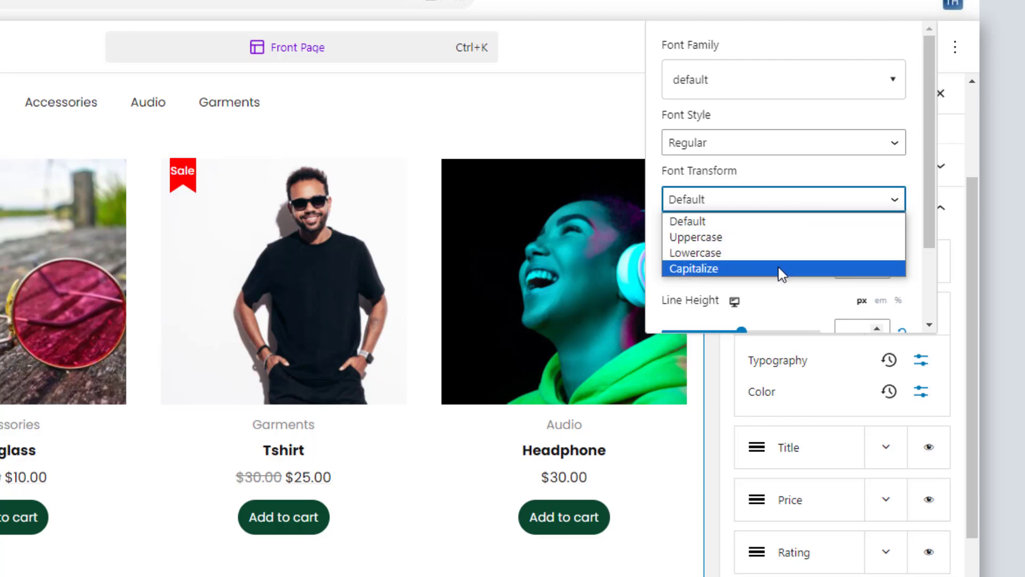
pyautogui.click(847, 202)
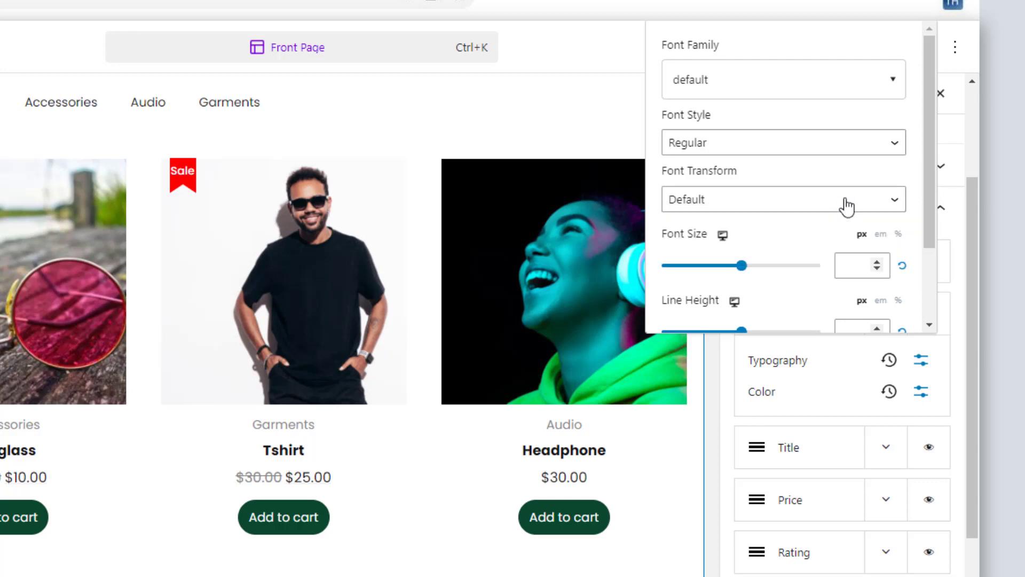
# Review the Category element's font size, line height, letter spacing and color options, and close its settings
pyautogui.scroll(-2, 814, 263)
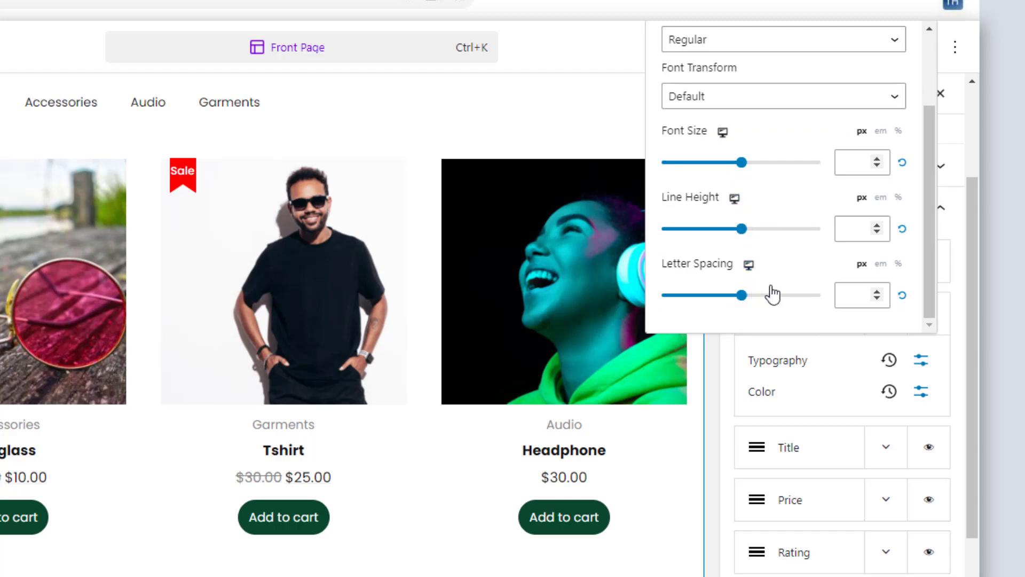
pyautogui.click(837, 369)
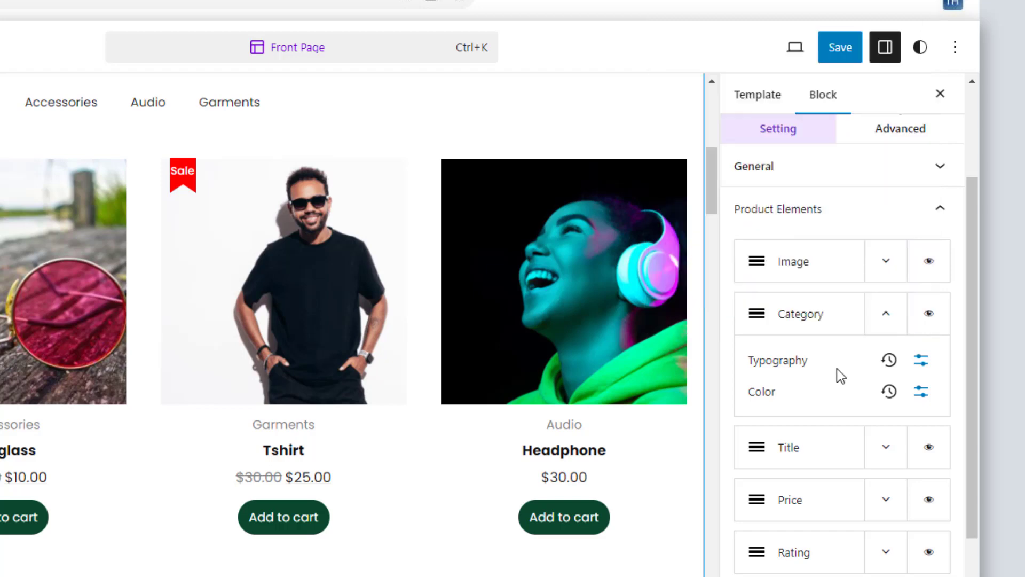
pyautogui.click(765, 400)
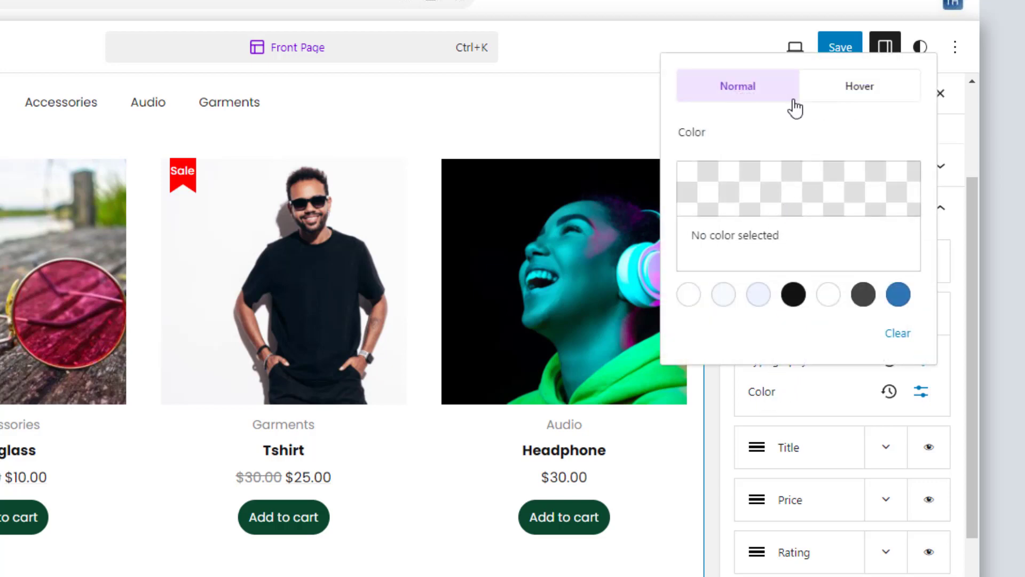
pyautogui.click(806, 396)
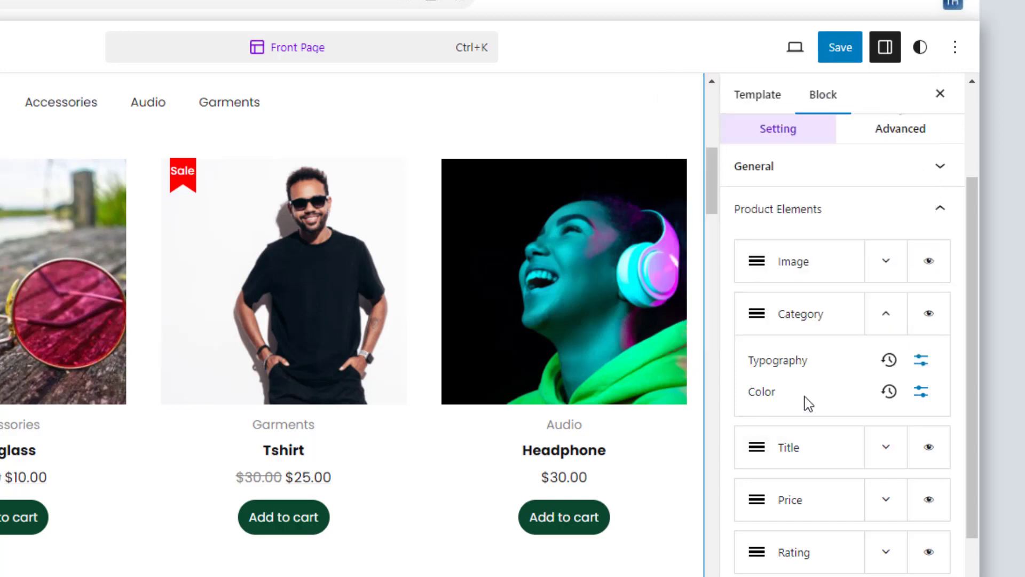
pyautogui.click(891, 320)
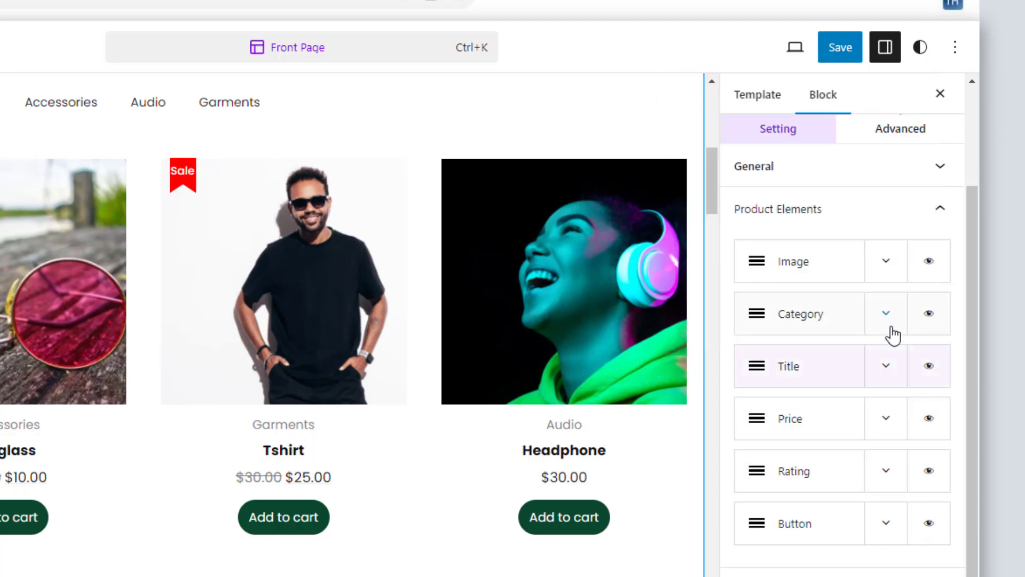
# Examine the settings of the Title, Price and Rating product elements one after another, closing each again
pyautogui.click(893, 377)
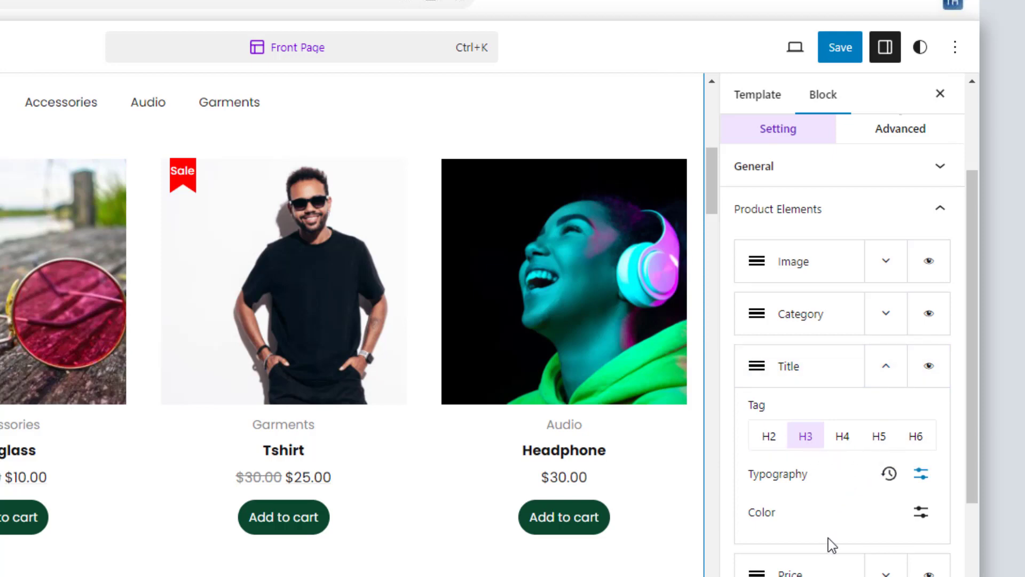
pyautogui.click(894, 374)
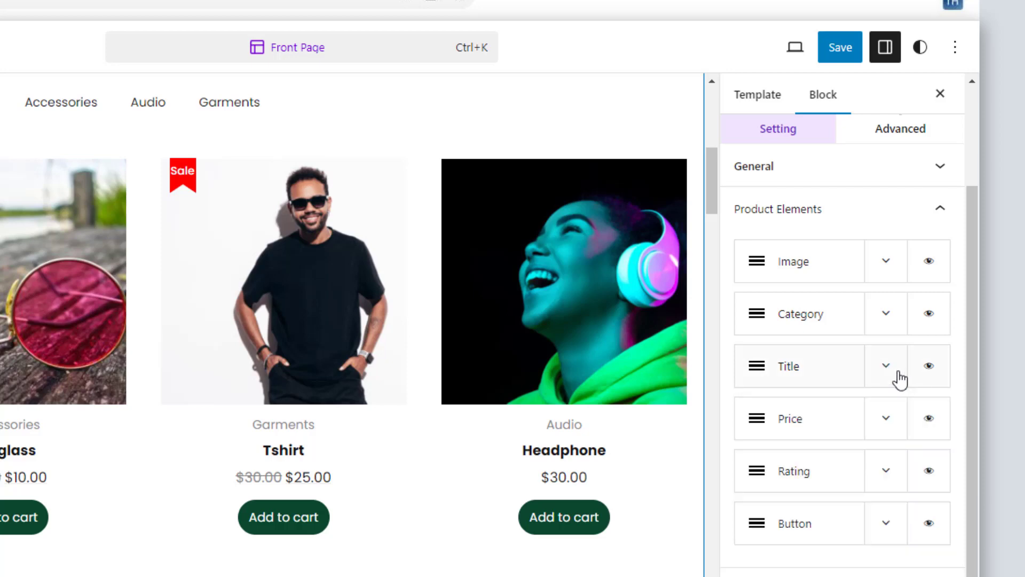
pyautogui.click(890, 414)
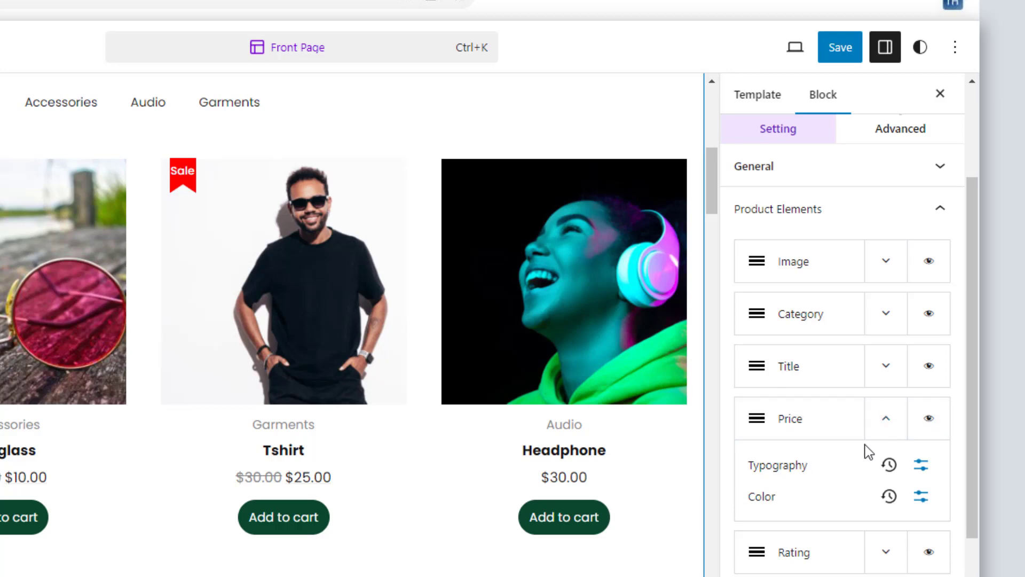
pyautogui.click(884, 422)
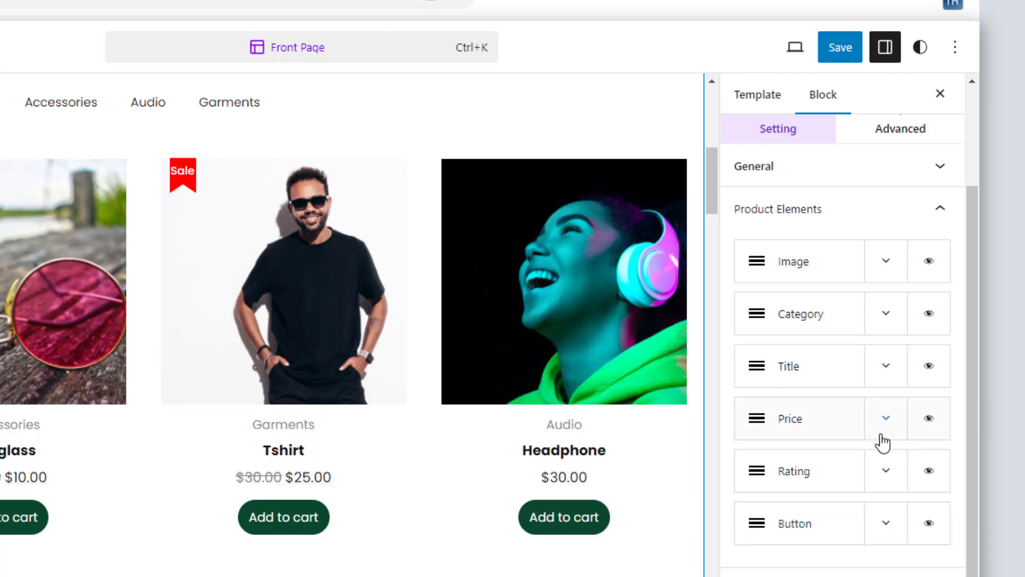
pyautogui.click(888, 472)
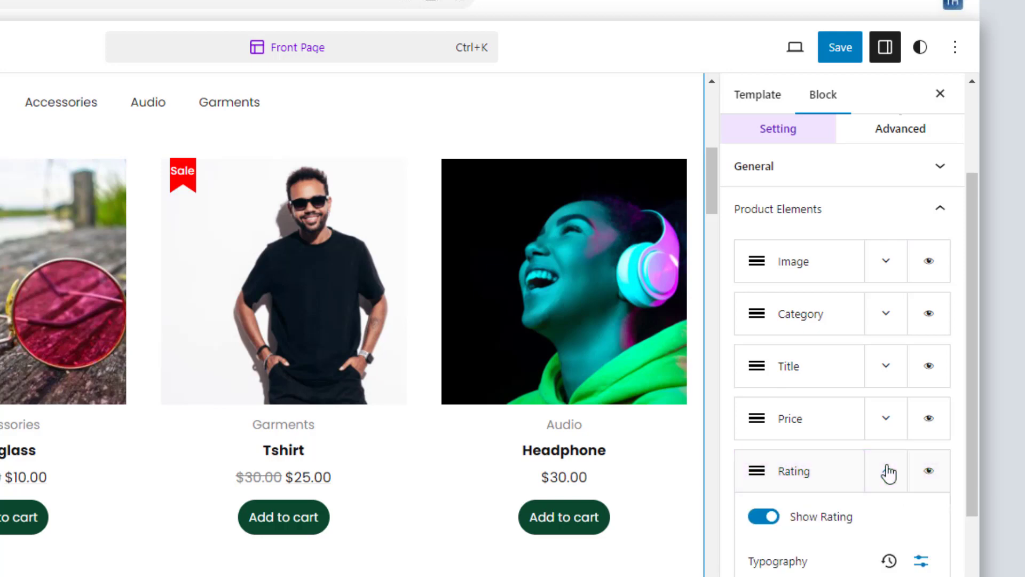
pyautogui.scroll(-2, 890, 472)
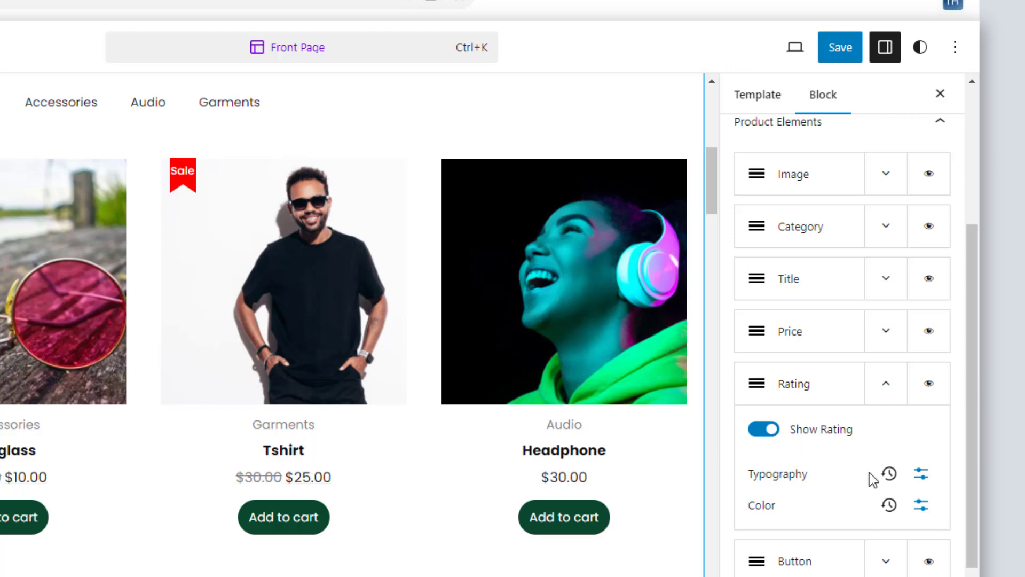
pyautogui.click(891, 398)
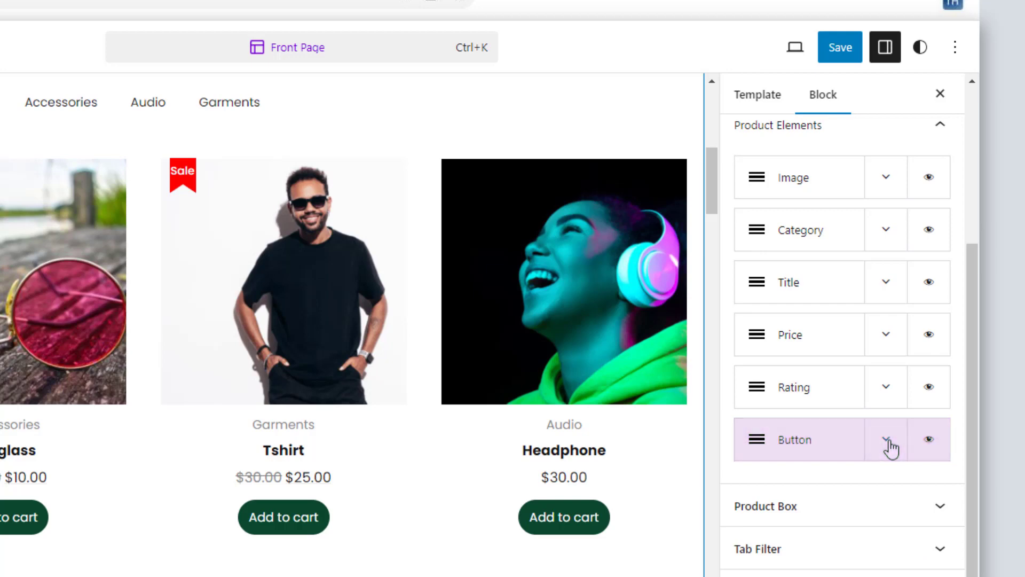
# Give the Button element a Solid border with a width of 2 px on all sides
pyautogui.click(887, 440)
pyautogui.scroll(-3, 854, 406)
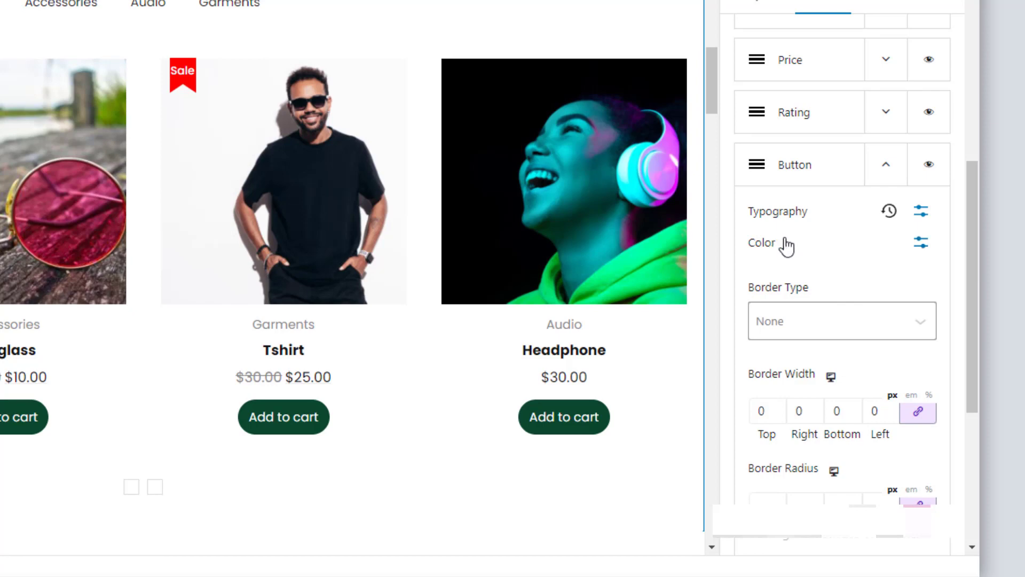
pyautogui.click(833, 322)
pyautogui.click(781, 351)
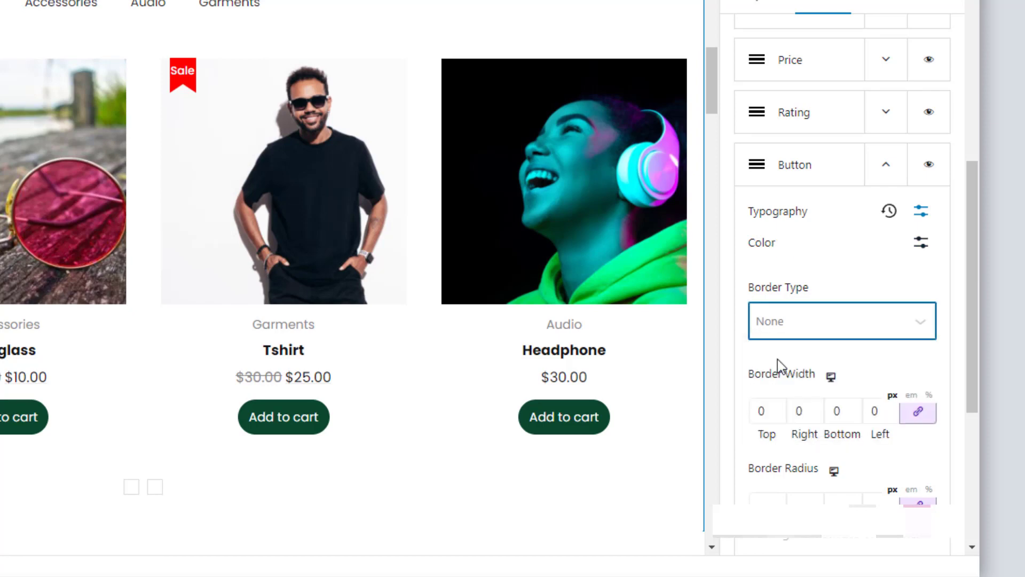
pyautogui.scroll(-3, 842, 310)
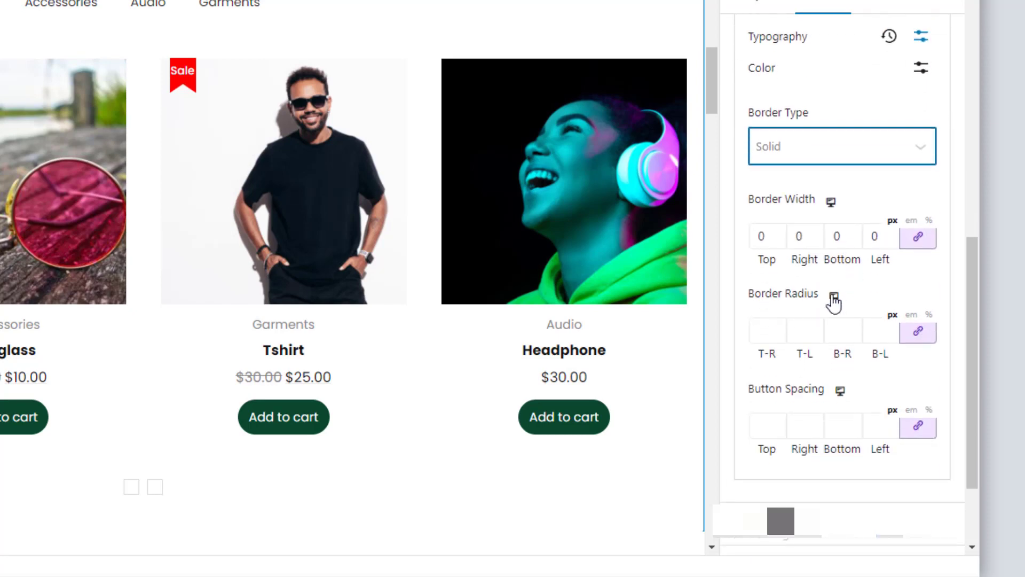
pyautogui.click(775, 231)
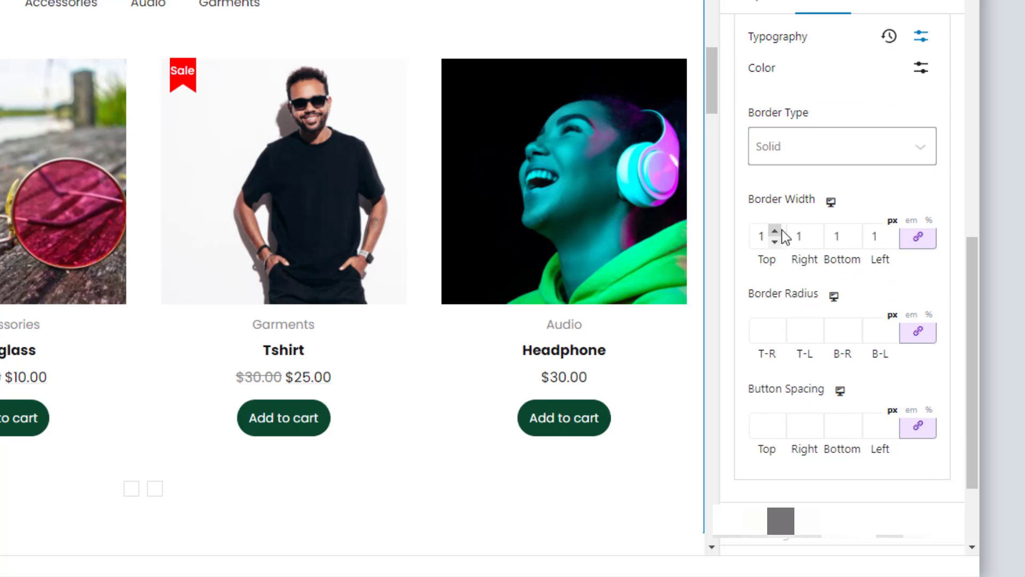
pyautogui.click(775, 231)
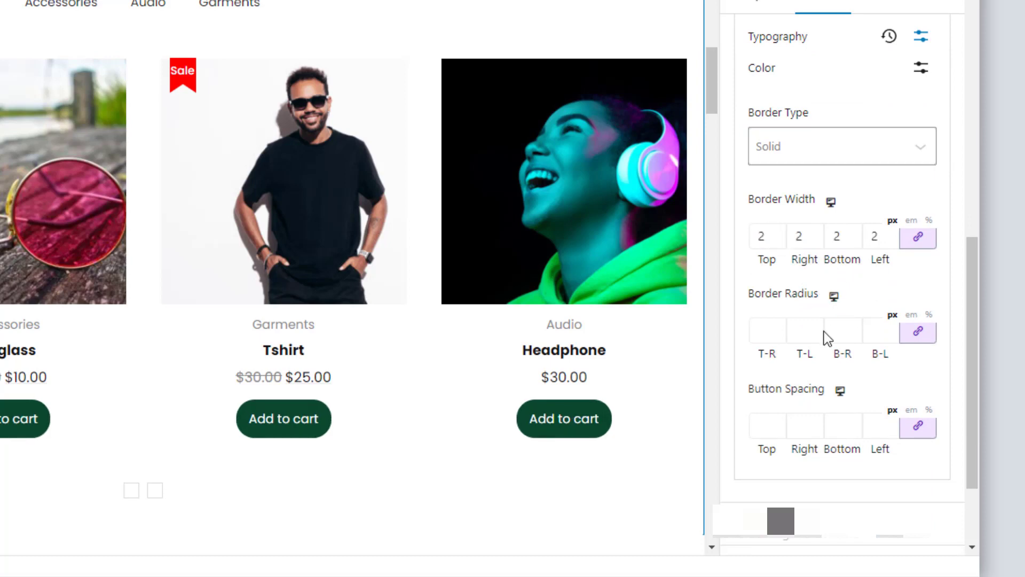
# Set the Button element's normal background color to turquoise #00D3CC
pyautogui.scroll(2, 889, 241)
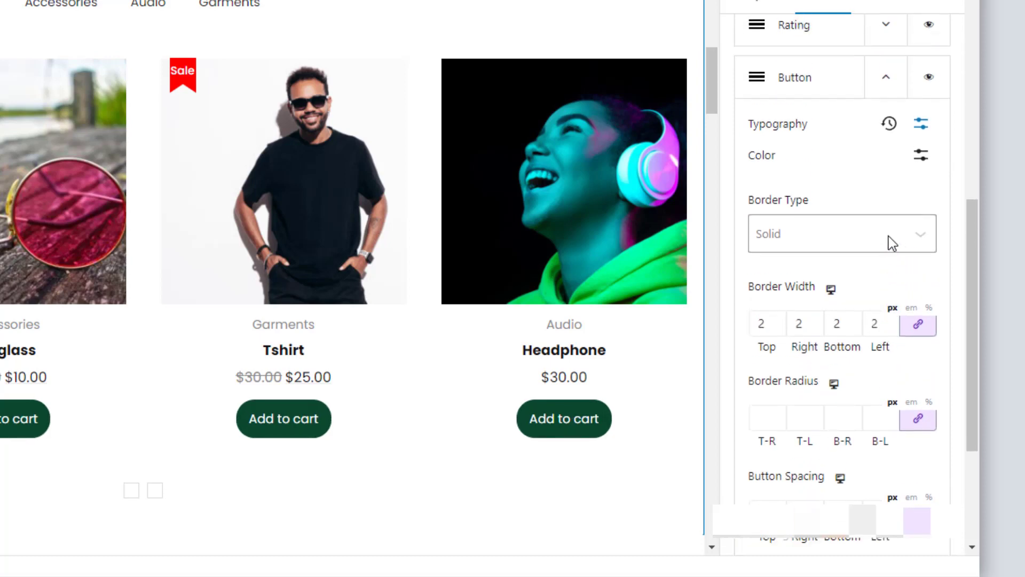
pyautogui.click(766, 159)
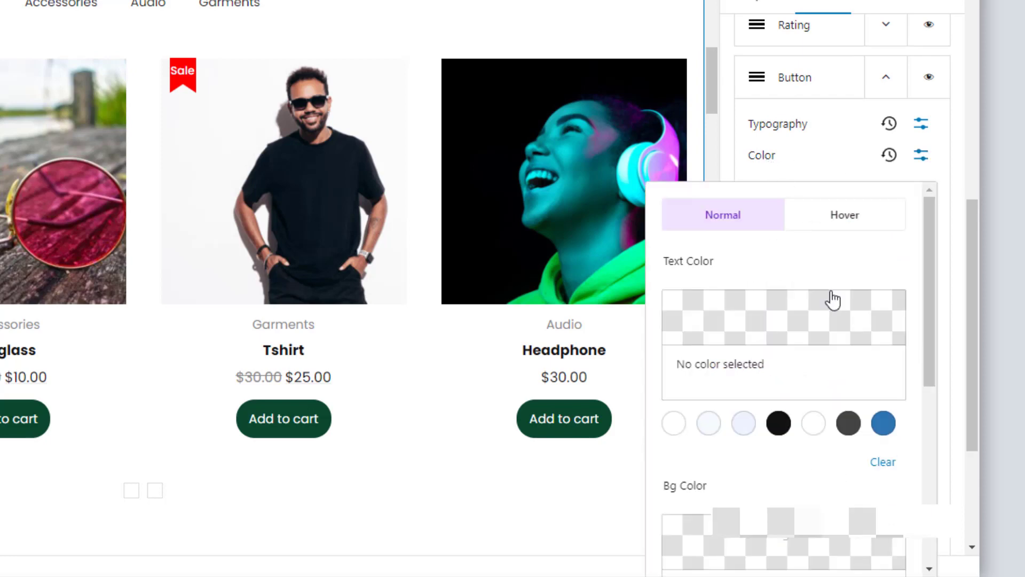
pyautogui.scroll(-3, 833, 299)
pyautogui.click(779, 351)
pyautogui.scroll(-2, 769, 378)
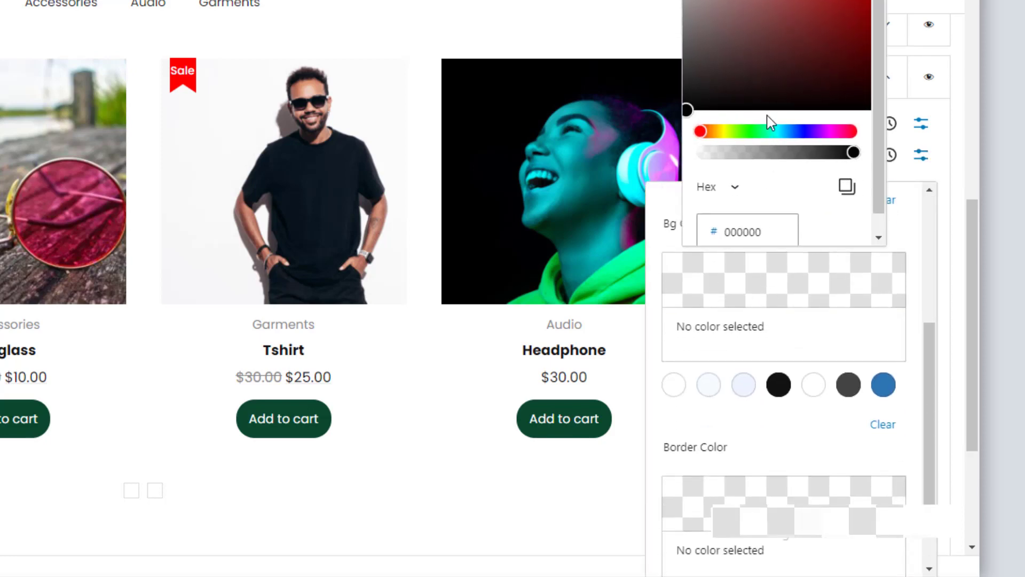
pyautogui.click(777, 131)
pyautogui.moveTo(784, 89); pyautogui.dragTo(876, 18)
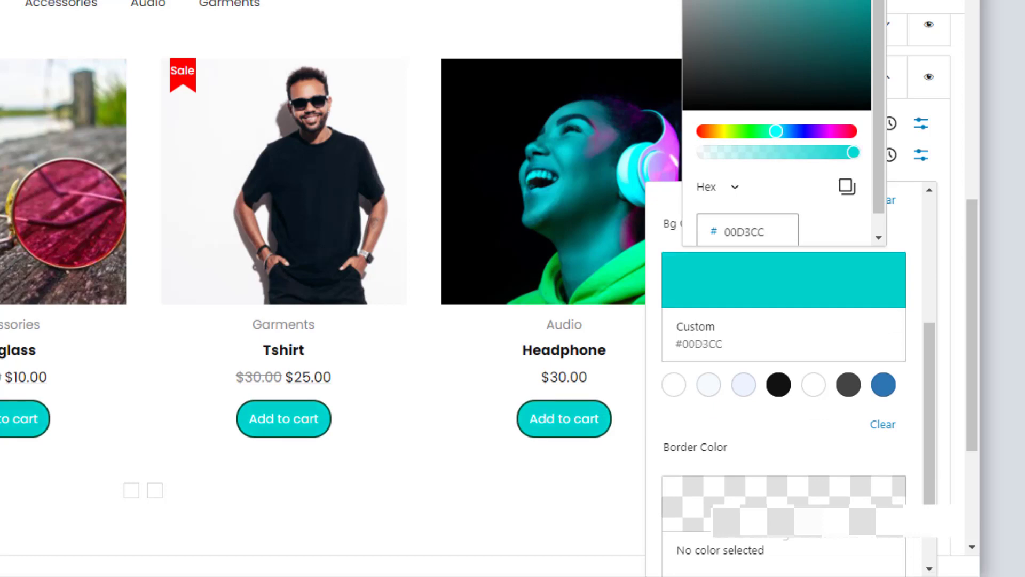
pyautogui.click(915, 278)
# Set the Button element's normal border color to a turquoise matching its background
pyautogui.scroll(-1, 884, 376)
pyautogui.click(833, 411)
pyautogui.click(783, 246)
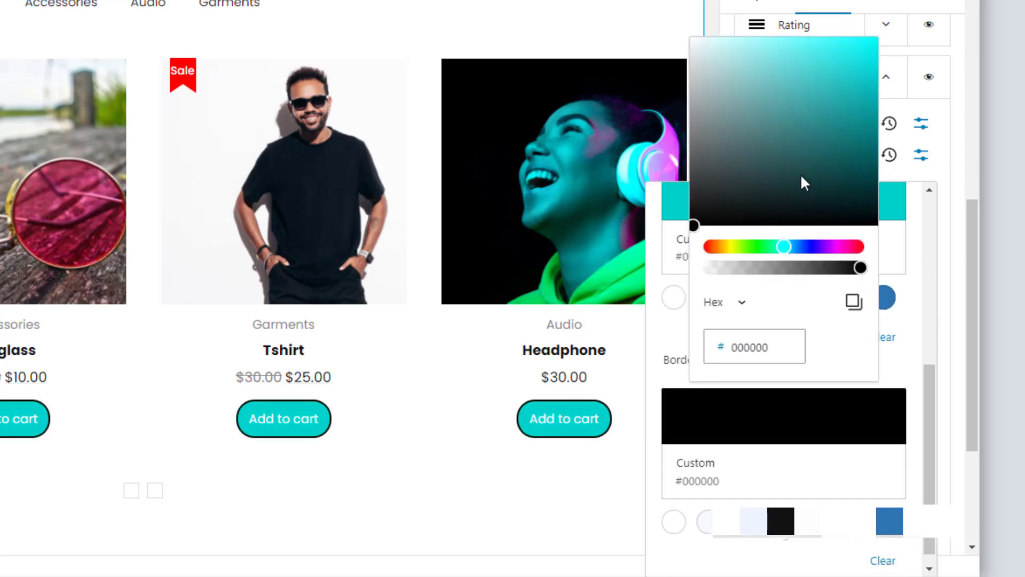
pyautogui.click(857, 70)
pyautogui.click(915, 344)
# Set the Button element's hover background color to #06B5A9 and close the color settings
pyautogui.scroll(6, 903, 363)
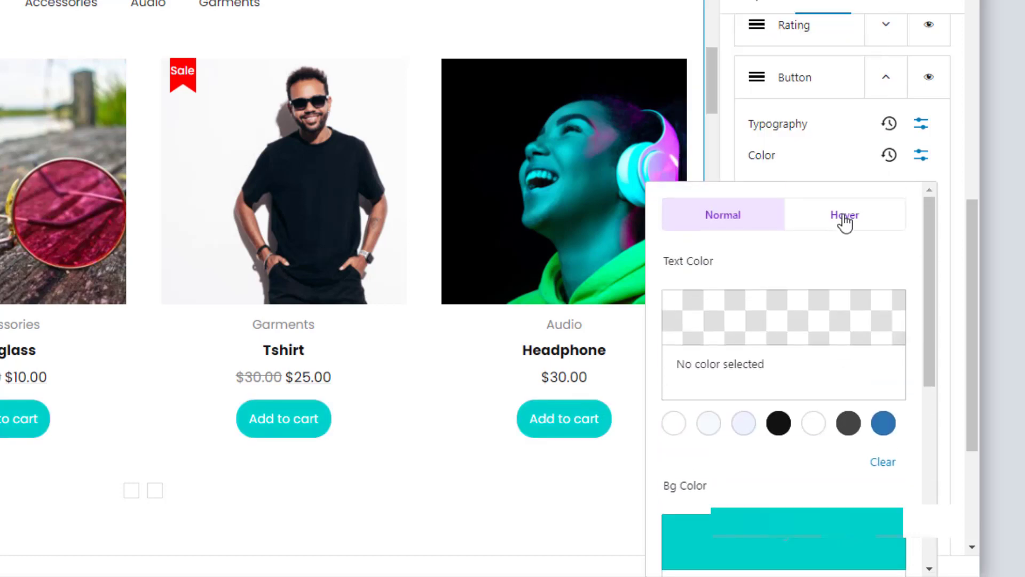
pyautogui.click(846, 216)
pyautogui.scroll(-1, 779, 293)
pyautogui.click(778, 293)
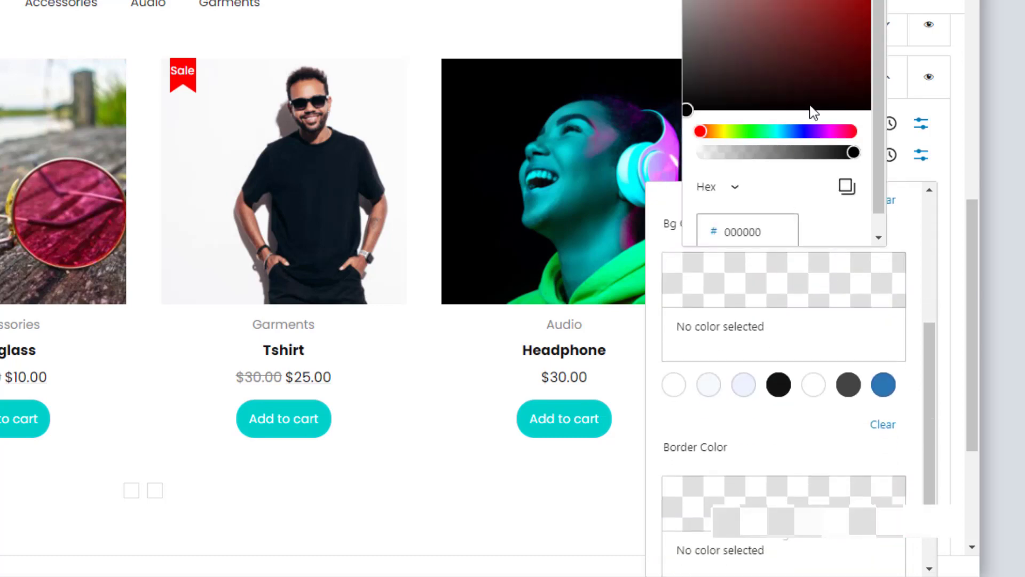
pyautogui.click(776, 131)
pyautogui.click(860, 4)
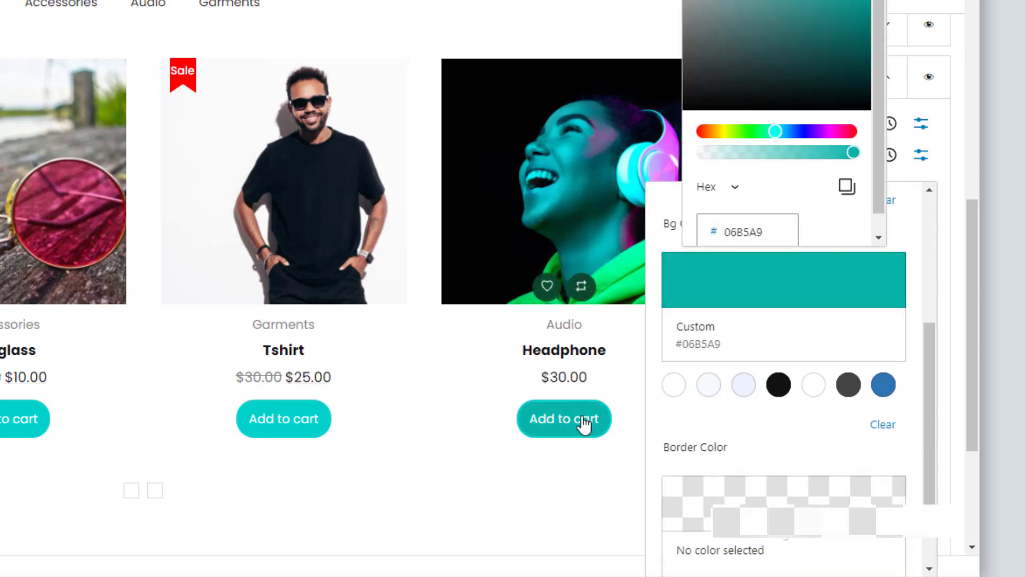
pyautogui.click(906, 251)
pyautogui.click(856, 141)
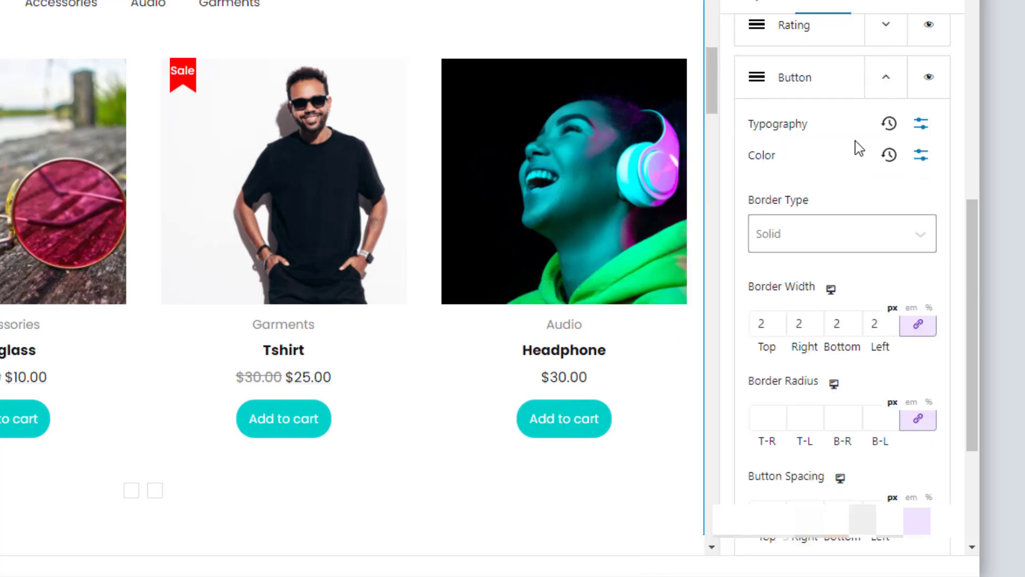
# Review the Button's border radius and spacing options, close the Product Elements settings and open the Product Box settings
pyautogui.scroll(-3, 848, 310)
pyautogui.scroll(3, 852, 331)
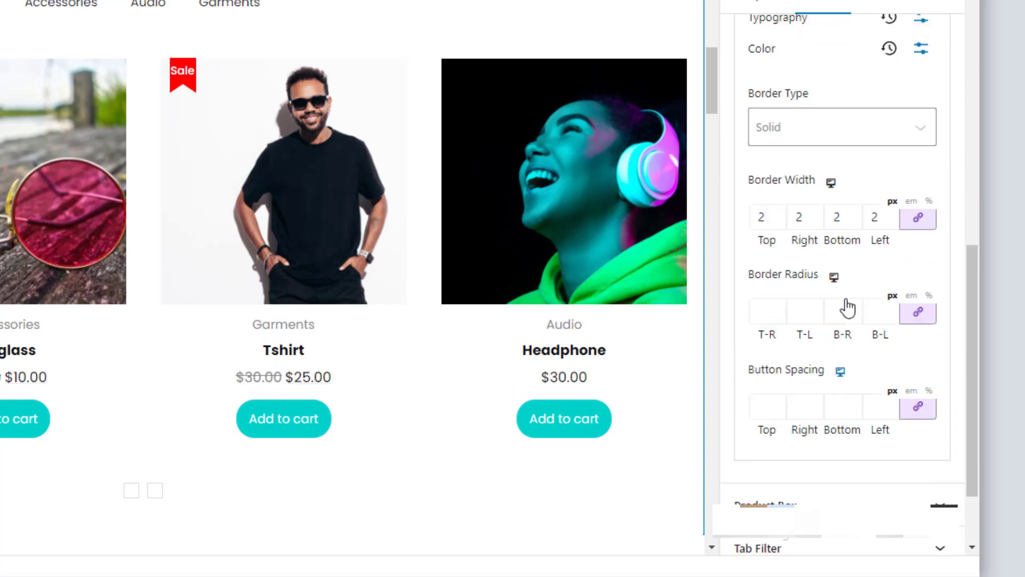
pyautogui.scroll(1, 849, 257)
pyautogui.click(888, 179)
pyautogui.scroll(3, 874, 361)
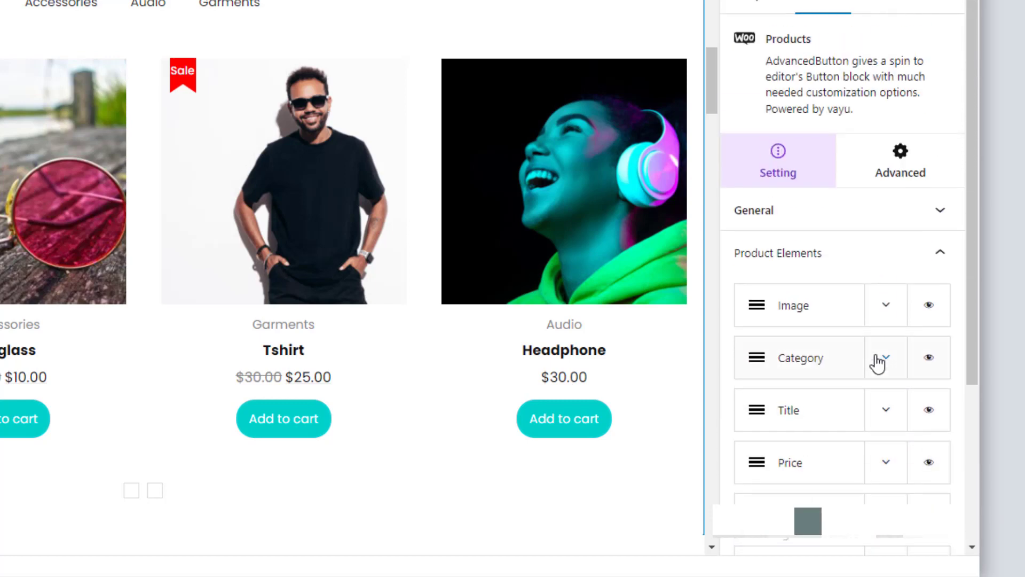
pyautogui.click(930, 261)
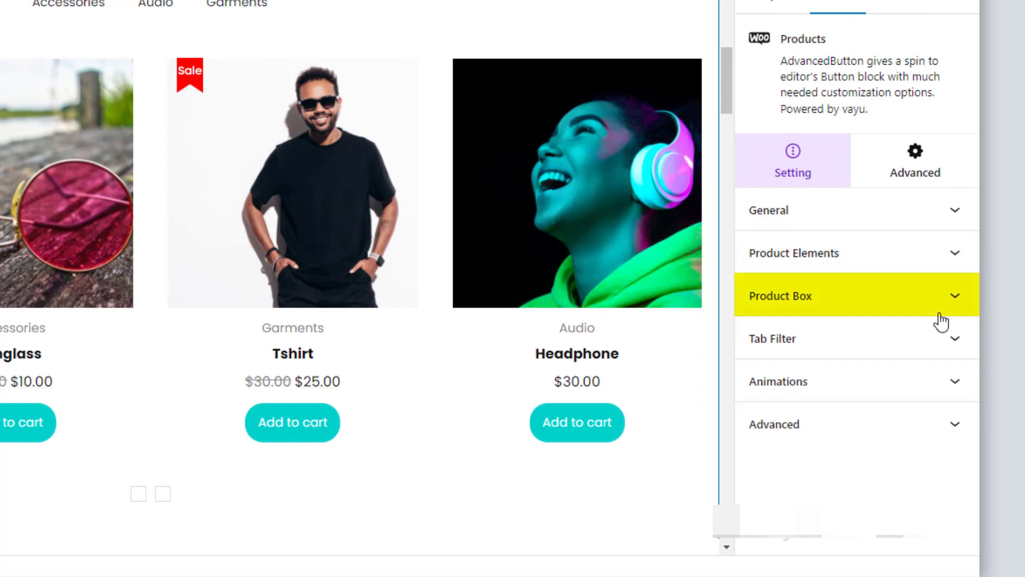
pyautogui.click(956, 292)
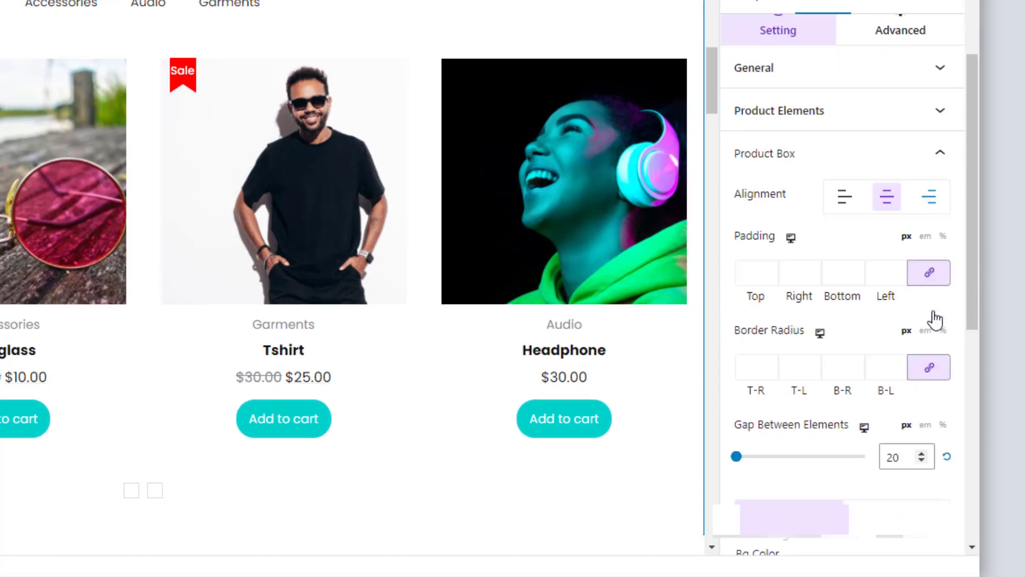
# Try a gap of 185 px between the product box elements and reset it to the default
pyautogui.scroll(-2, 908, 267)
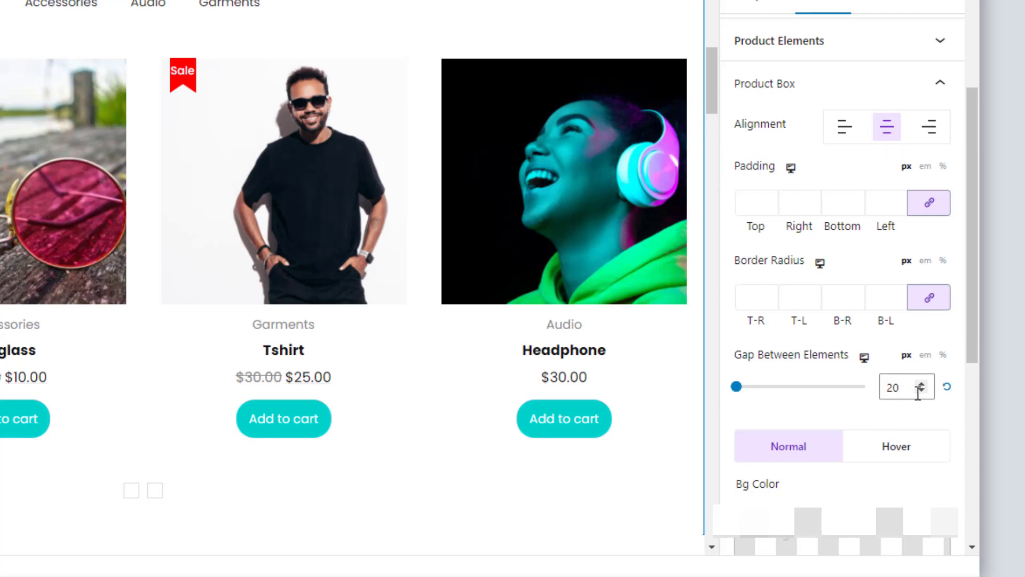
pyautogui.moveTo(737, 388); pyautogui.dragTo(750, 389)
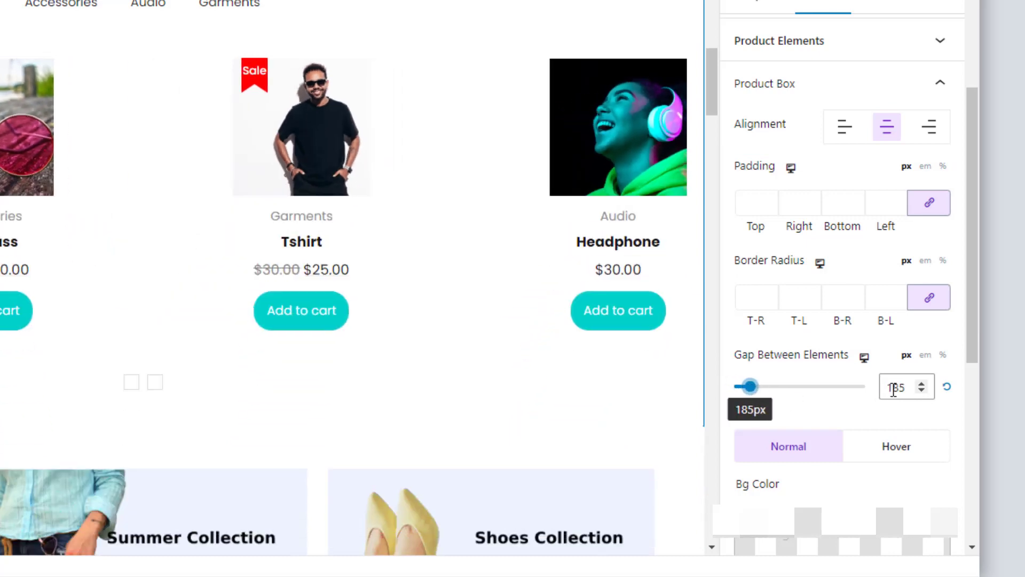
pyautogui.click(948, 388)
# Try a custom normal background color on the product box and clear it
pyautogui.scroll(-1, 878, 355)
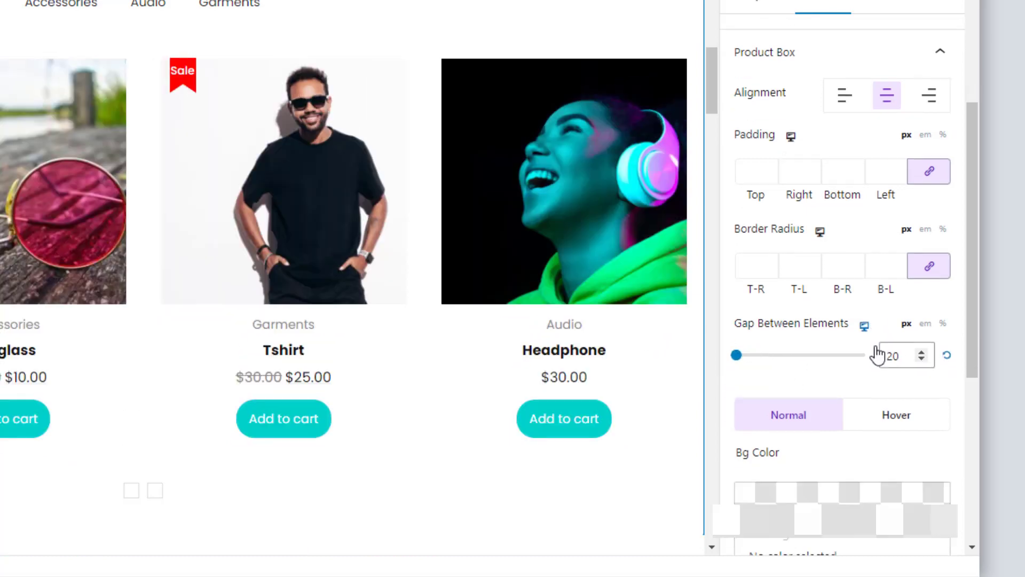
pyautogui.scroll(-3, 875, 355)
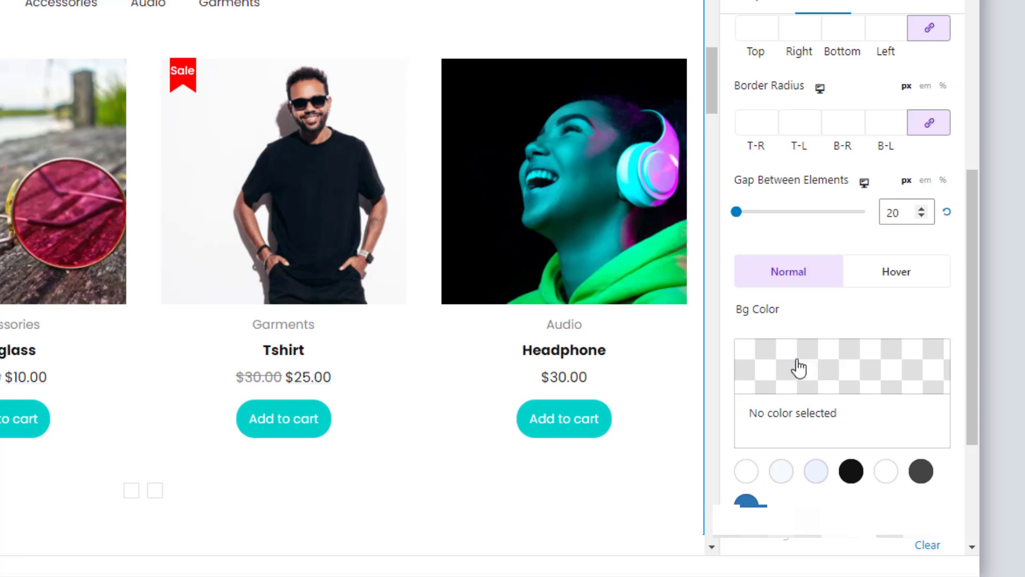
pyautogui.click(800, 367)
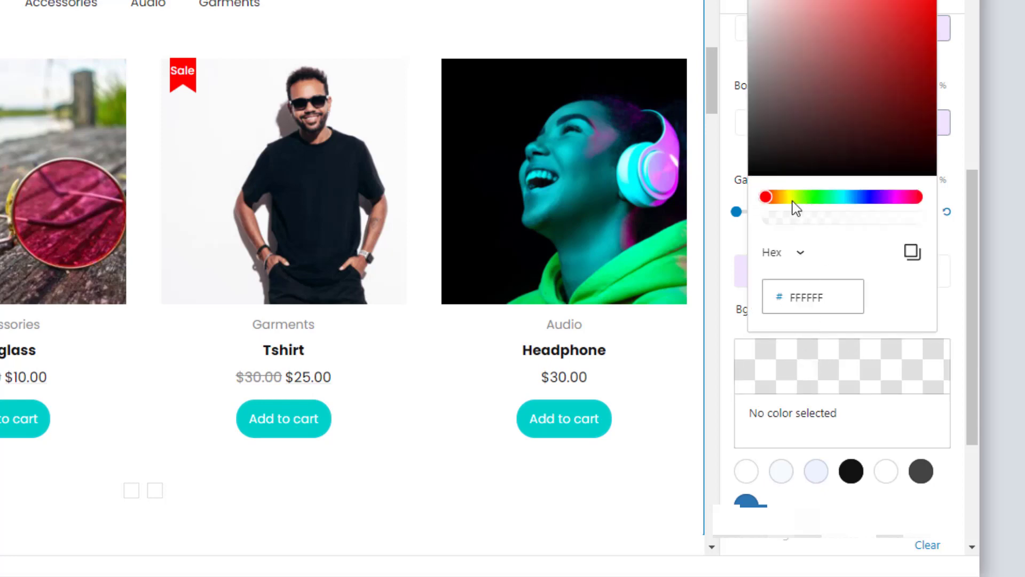
pyautogui.moveTo(774, 200)
pyautogui.mouseDown()
pyautogui.moveTo(892, 205)
pyautogui.moveTo(758, 205)
pyautogui.mouseUp()
pyautogui.click(850, 30)
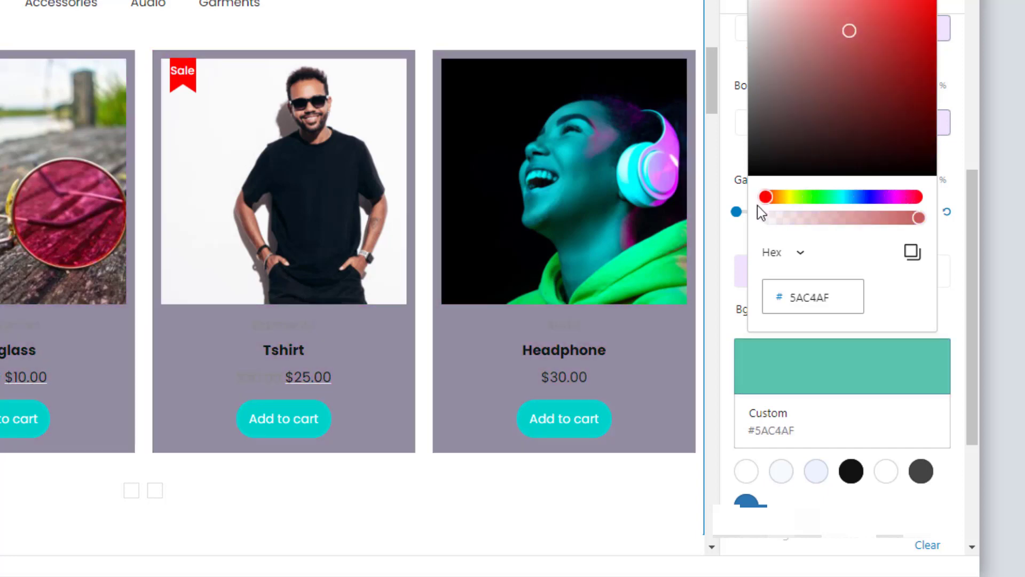
pyautogui.click(927, 545)
# Give the product box a box shadow in color #C4C4C4 and close the Product Box settings
pyautogui.scroll(-4, 849, 310)
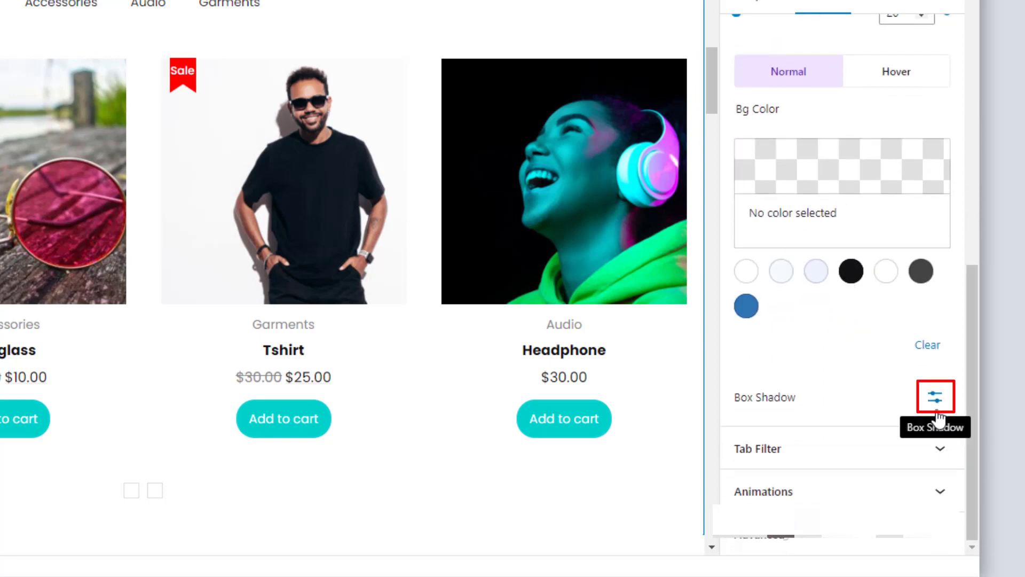
pyautogui.click(935, 401)
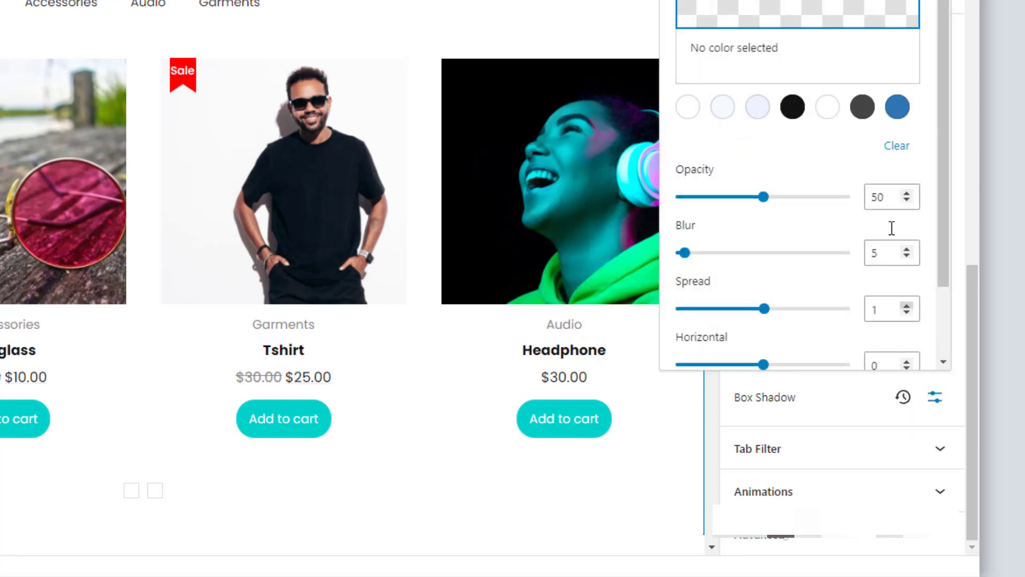
pyautogui.click(799, 14)
pyautogui.moveTo(716, 105); pyautogui.dragTo(696, 137)
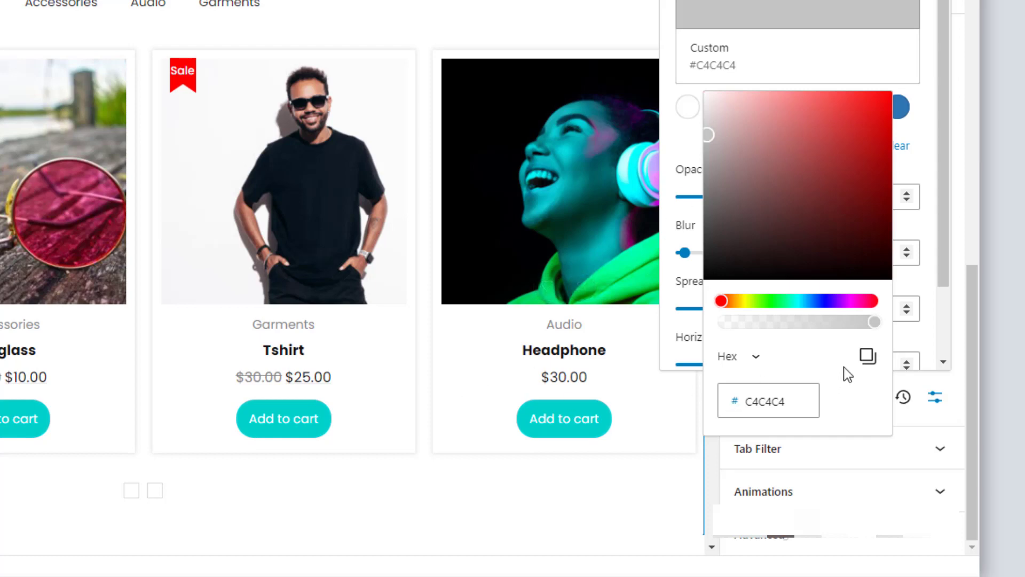
pyautogui.click(935, 338)
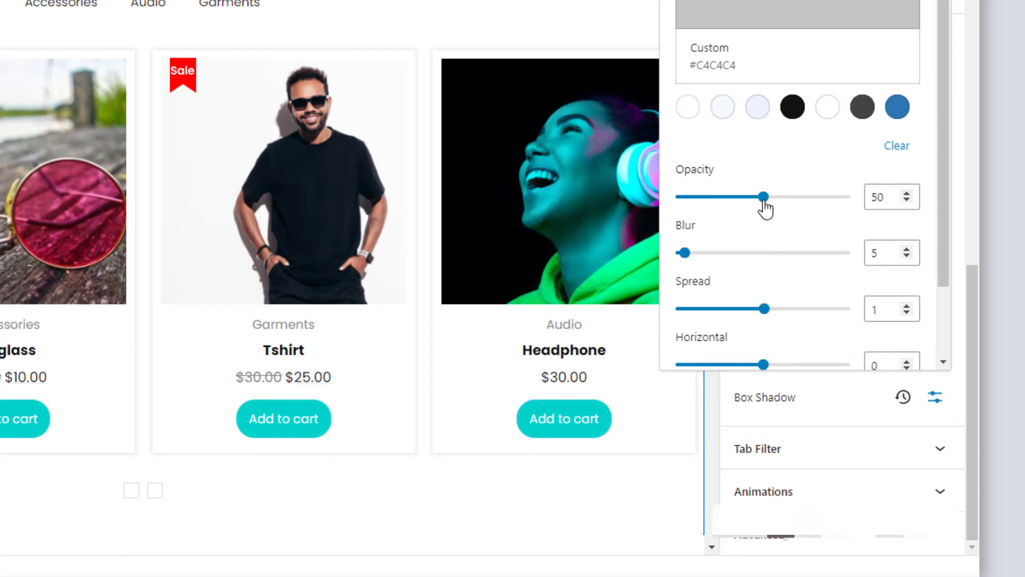
pyautogui.scroll(-2, 766, 210)
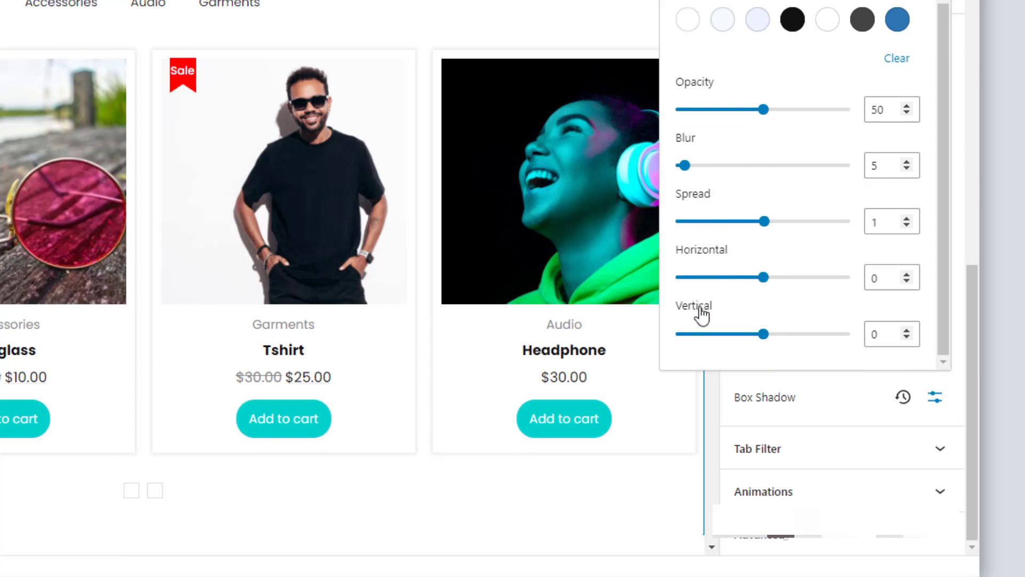
pyautogui.click(866, 405)
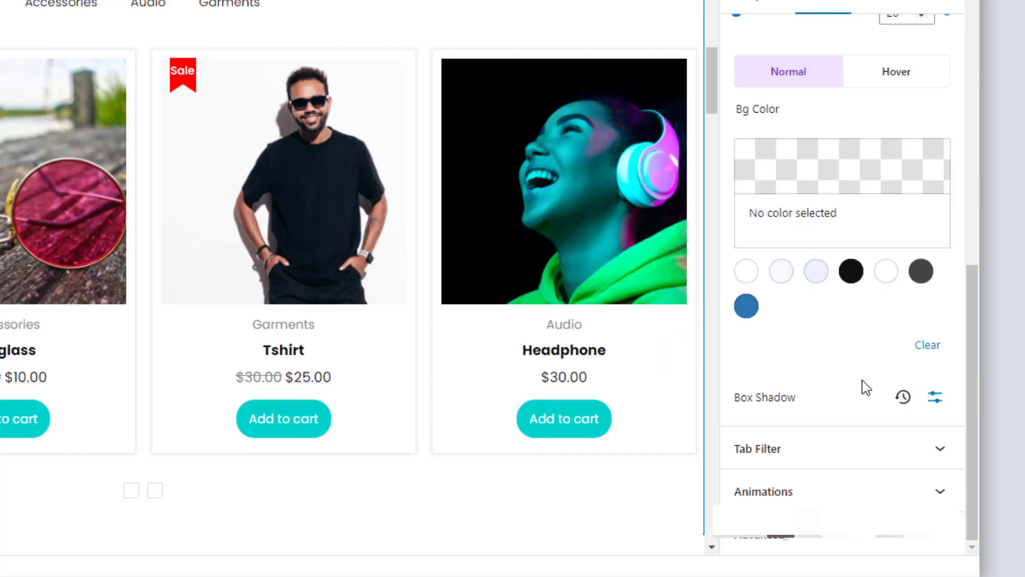
pyautogui.scroll(6, 863, 380)
pyautogui.click(939, 60)
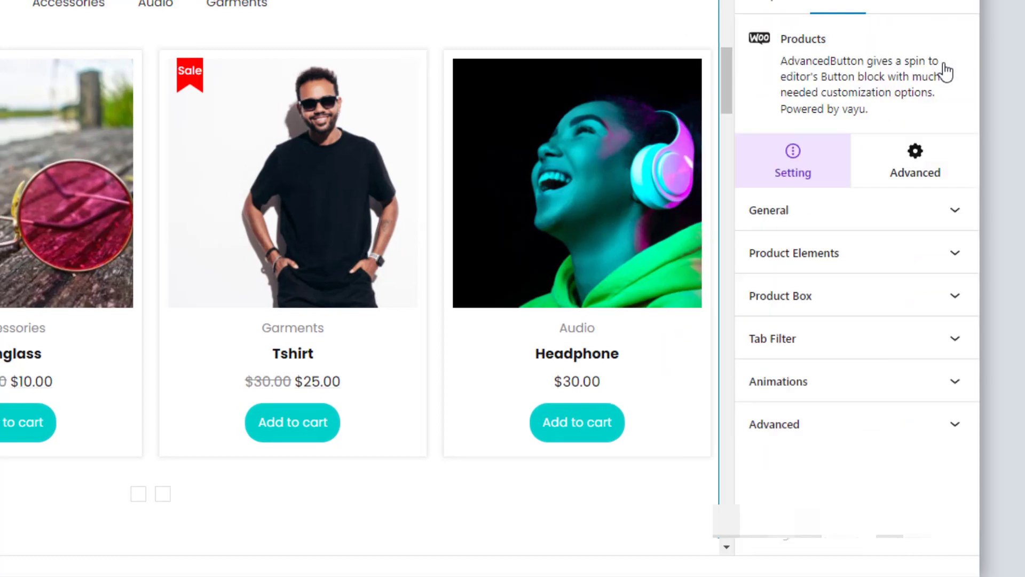
# Try hiding the product category tabs in the Tab Filter settings, show them again and close these settings
pyautogui.click(937, 344)
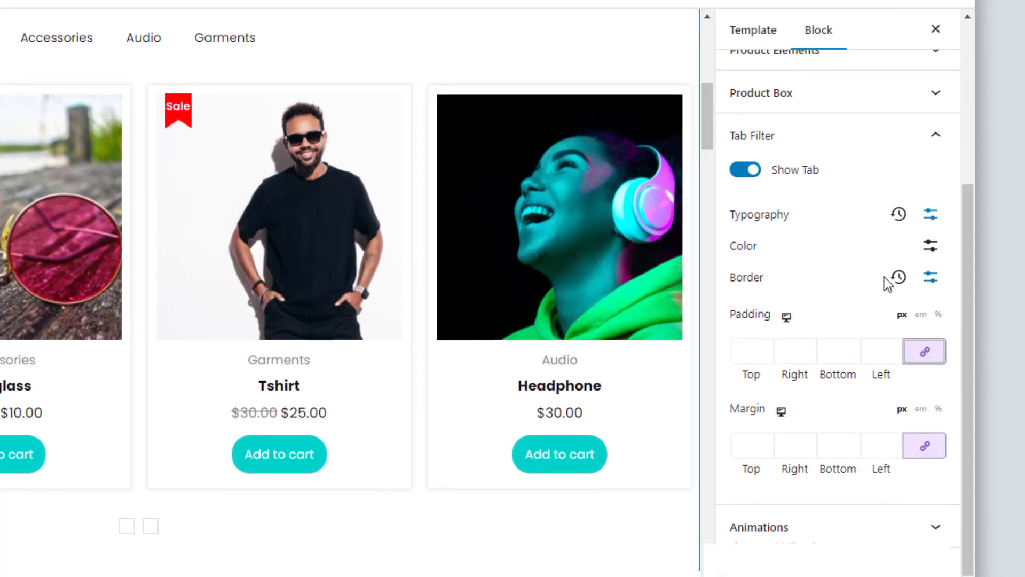
pyautogui.scroll(2, 252, 160)
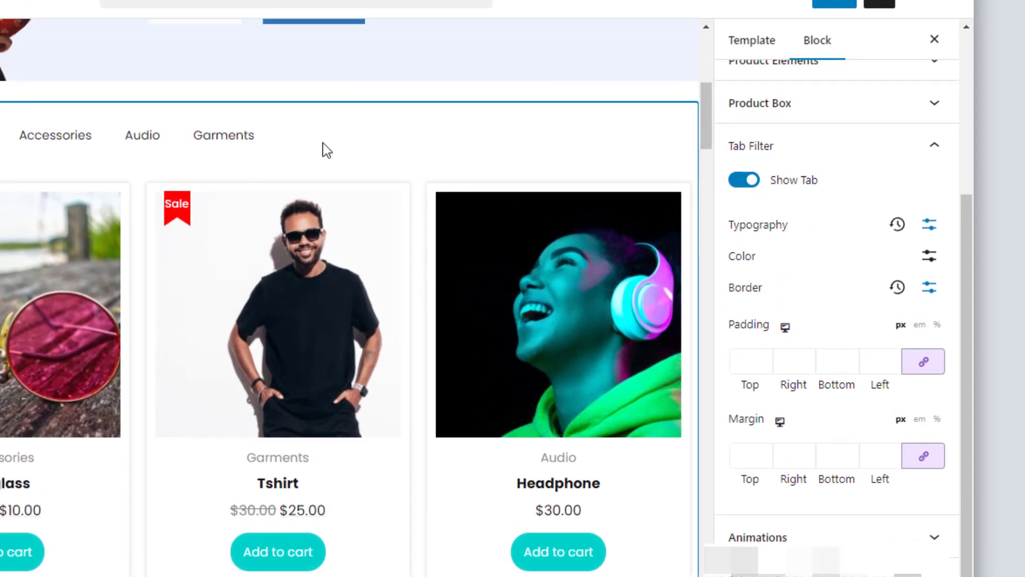
pyautogui.scroll(-1, 343, 148)
pyautogui.scroll(-1, 343, 148)
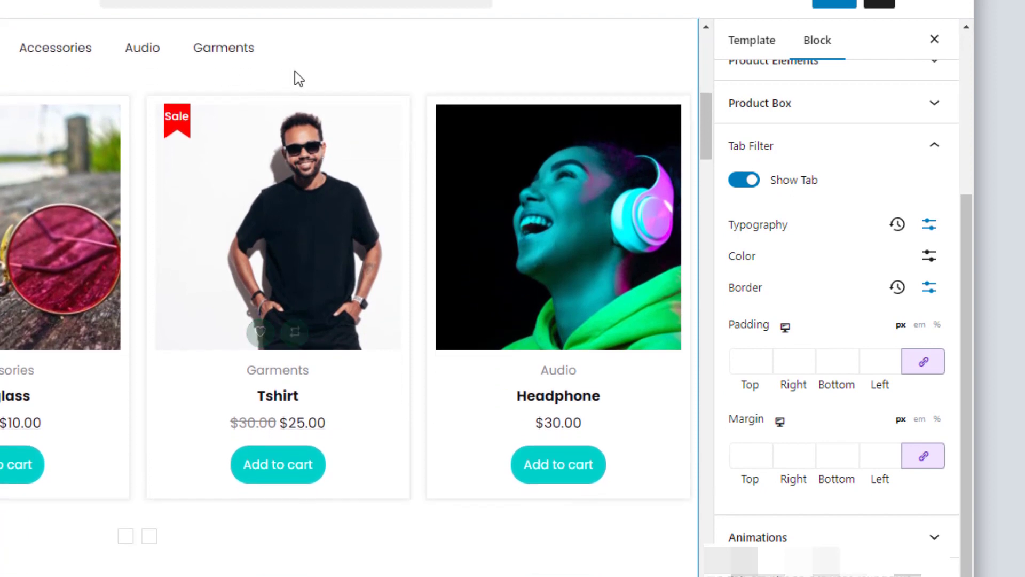
pyautogui.click(744, 180)
pyautogui.click(746, 182)
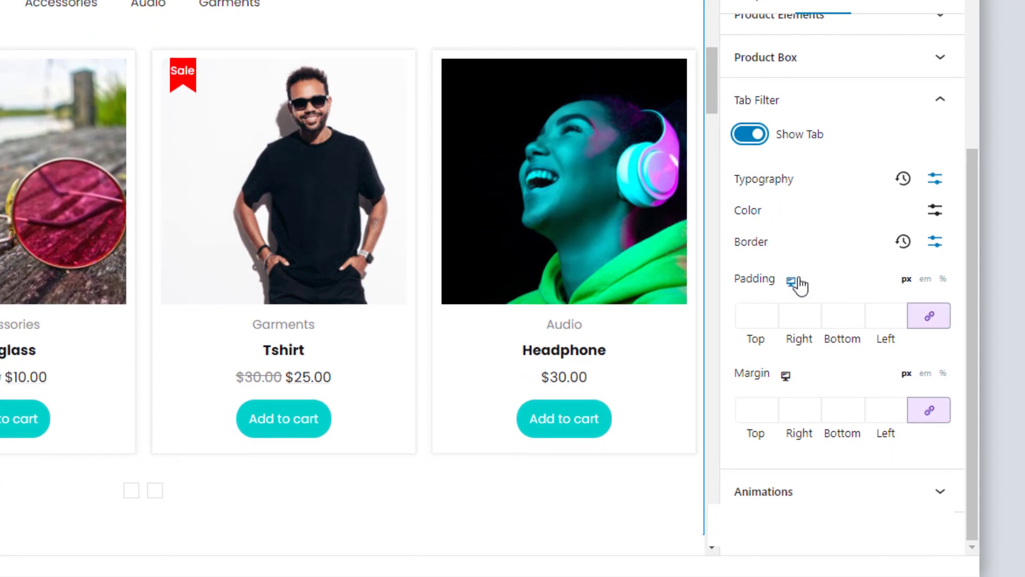
pyautogui.click(948, 110)
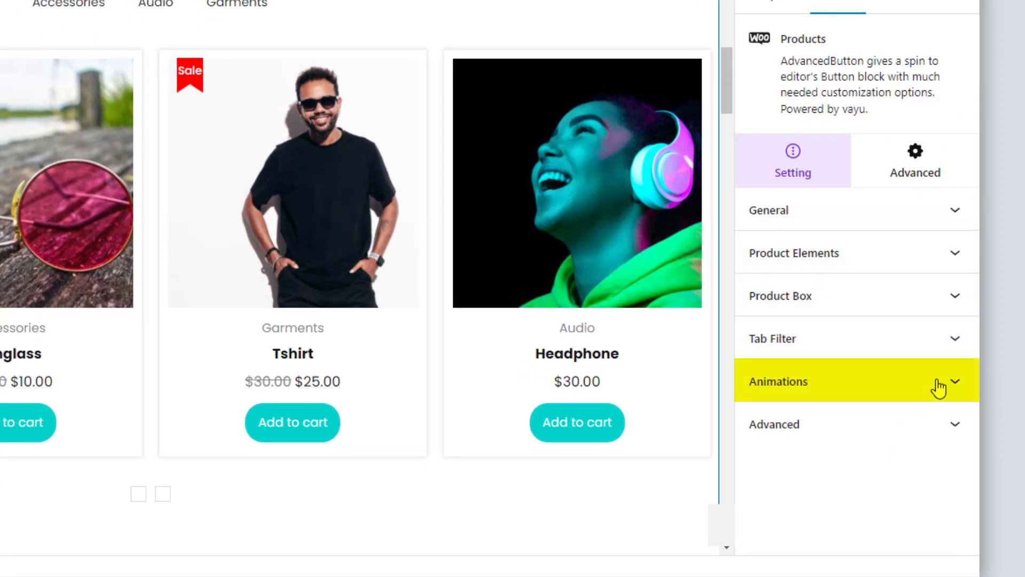
# Review the block's available animations and its additional CSS class option
pyautogui.click(938, 388)
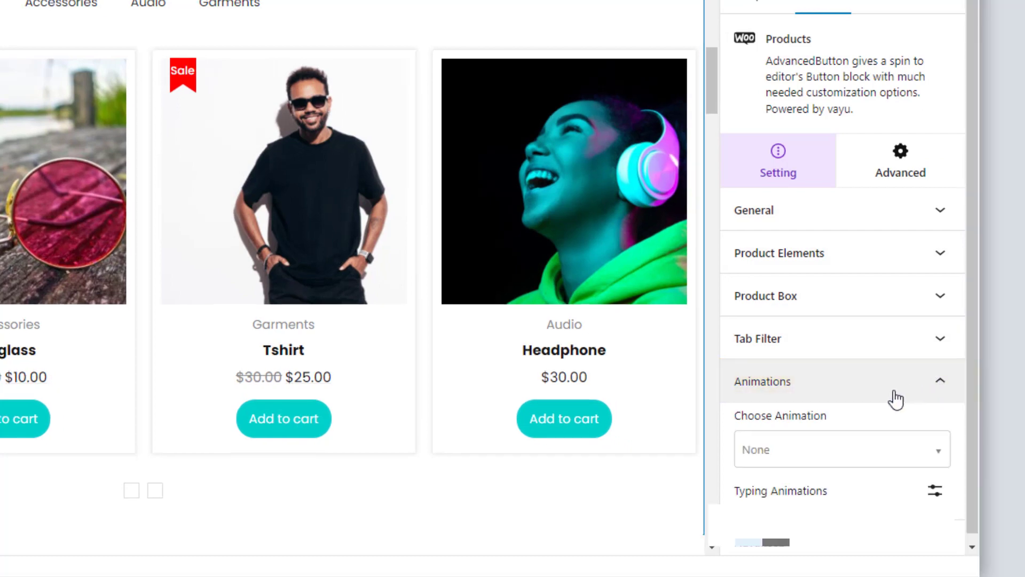
pyautogui.click(832, 434)
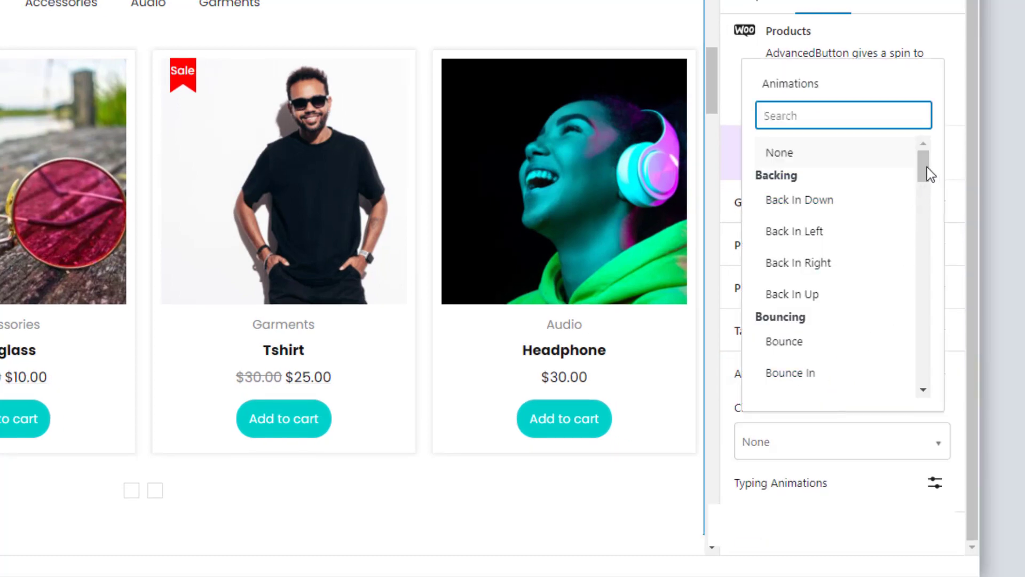
pyautogui.moveTo(927, 168)
pyautogui.mouseDown()
pyautogui.moveTo(922, 315)
pyautogui.moveTo(903, 379)
pyautogui.moveTo(932, 158)
pyautogui.mouseUp()
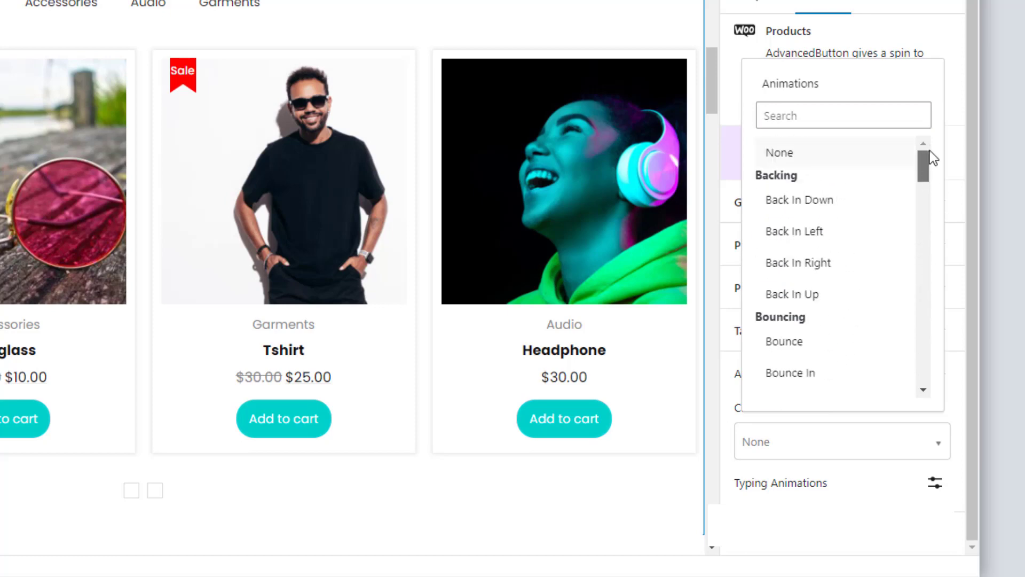
pyautogui.click(949, 97)
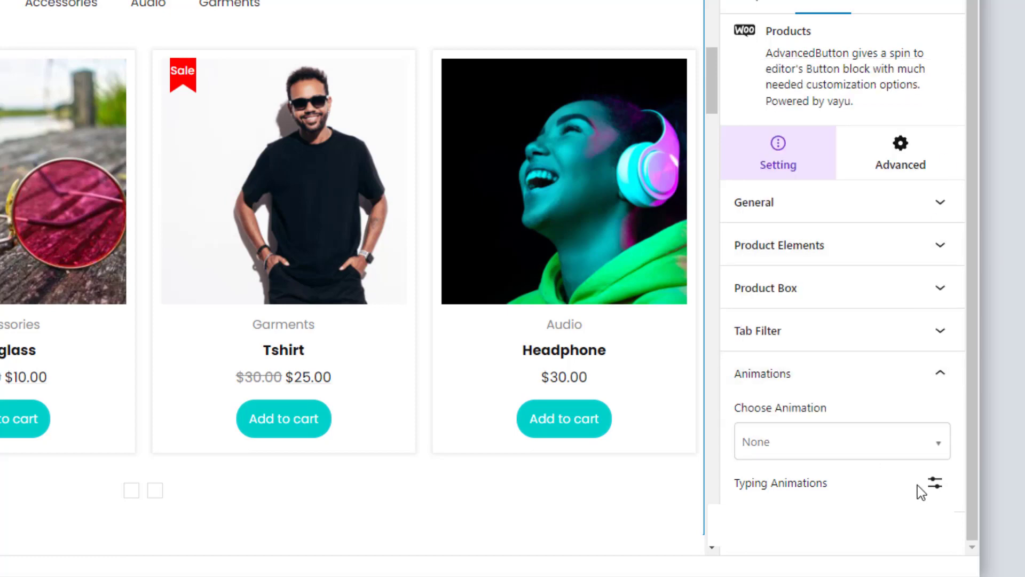
pyautogui.click(936, 374)
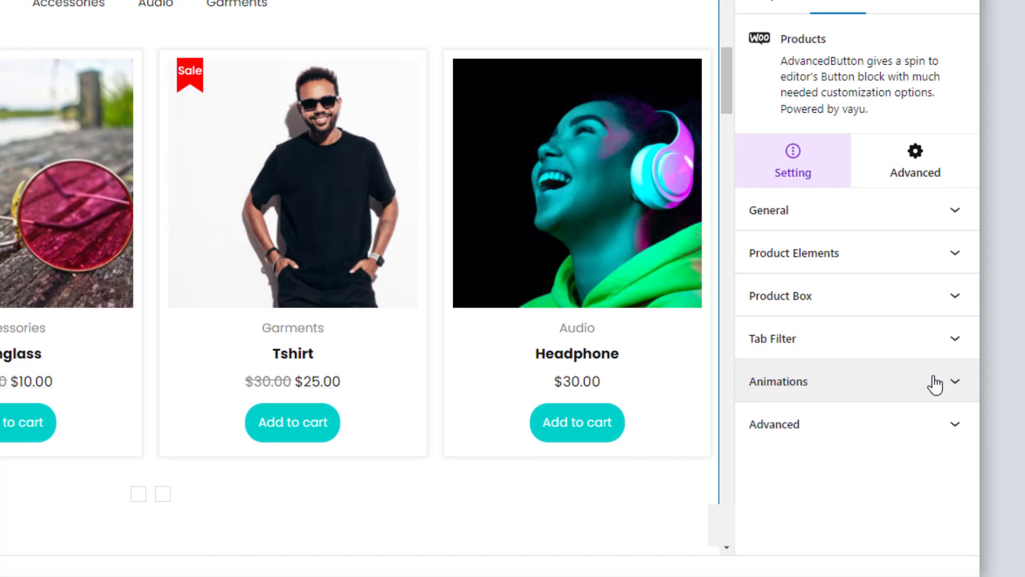
pyautogui.click(964, 431)
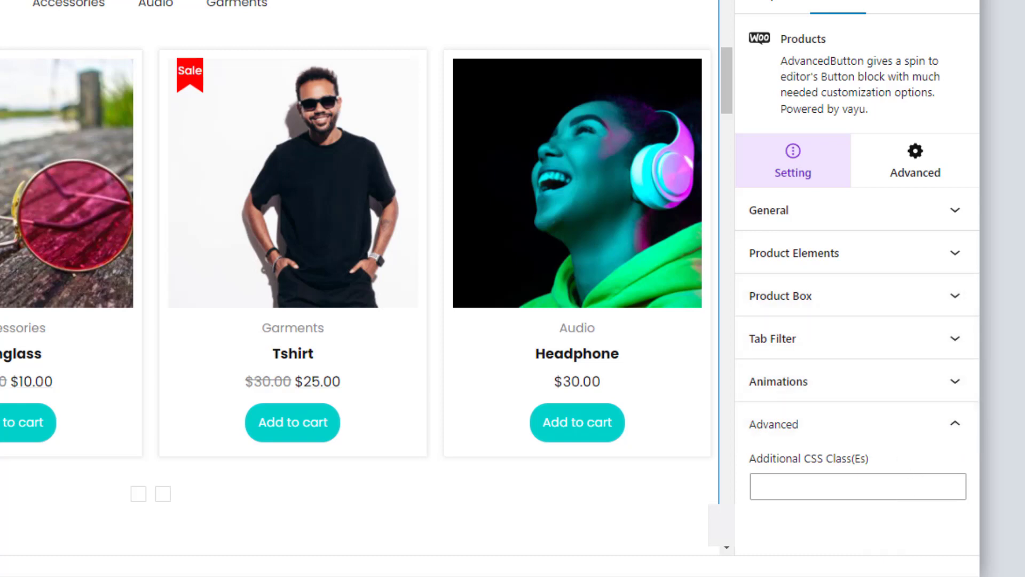
pyautogui.click(953, 437)
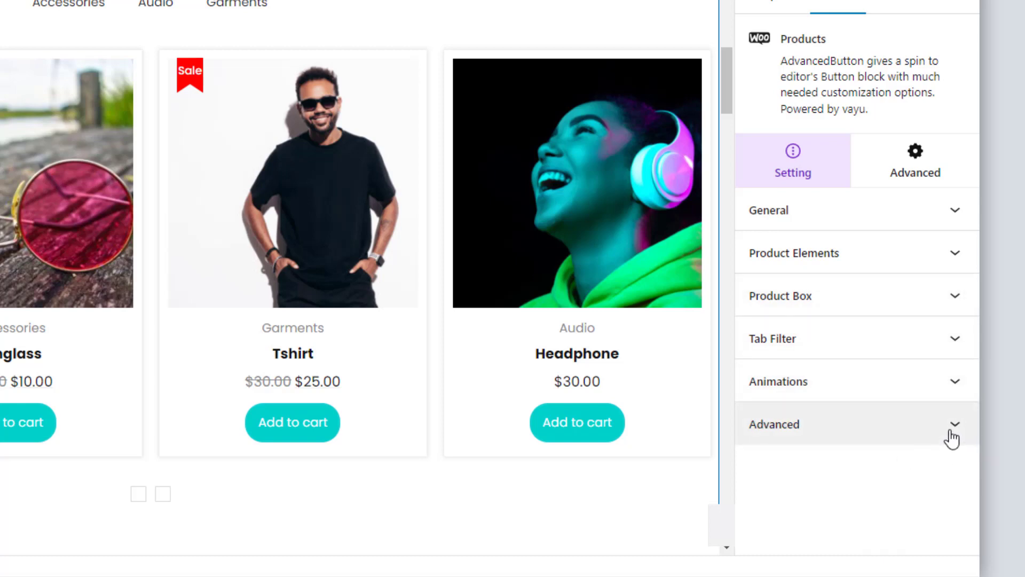
# Examine the padding, margin, width and Z-Index options in the block's advanced Layout settings, keeping the width at Default
pyautogui.click(916, 159)
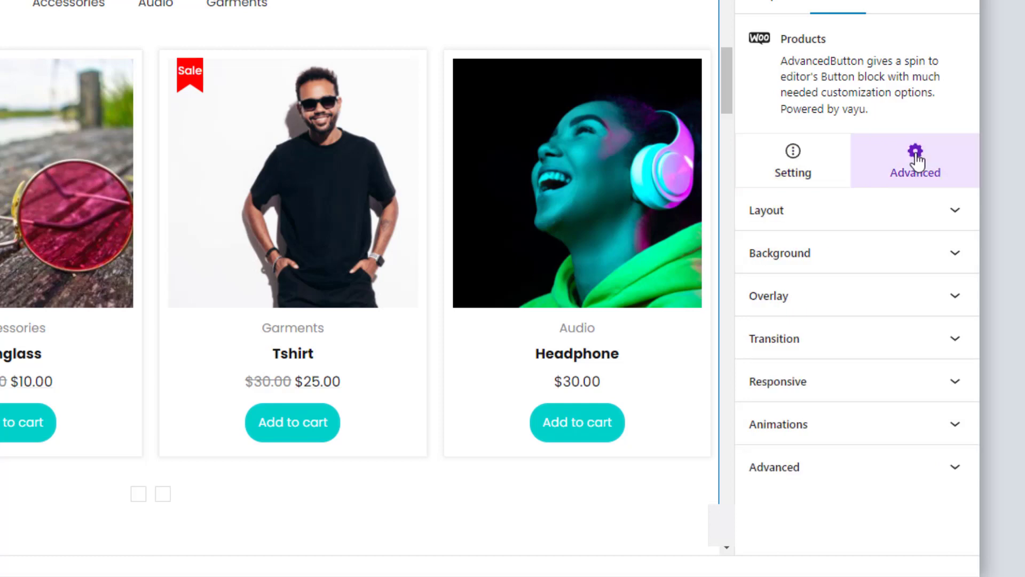
pyautogui.click(956, 220)
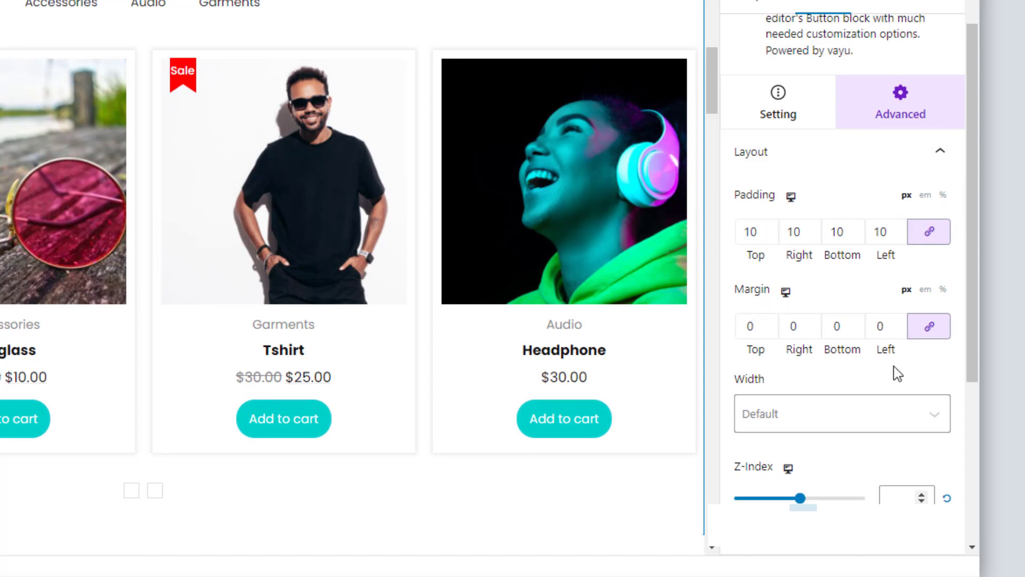
pyautogui.click(860, 408)
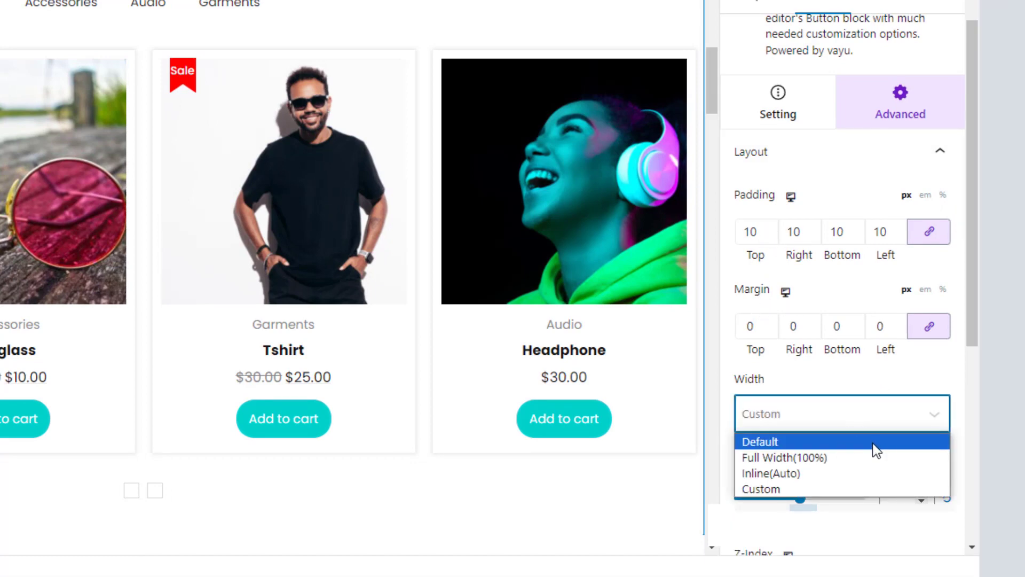
pyautogui.click(924, 410)
pyautogui.click(934, 415)
pyautogui.click(934, 415)
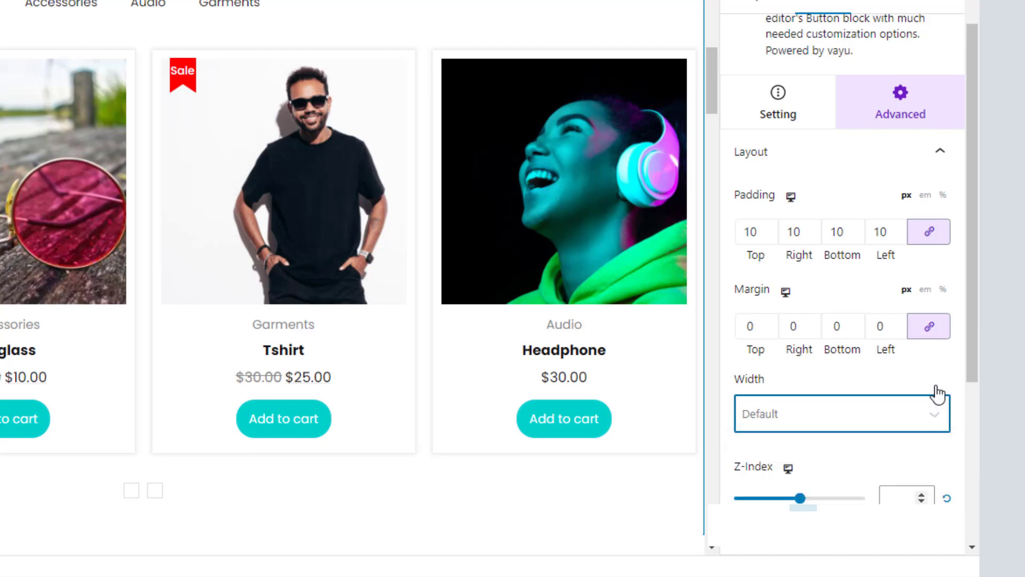
pyautogui.scroll(-5, 923, 382)
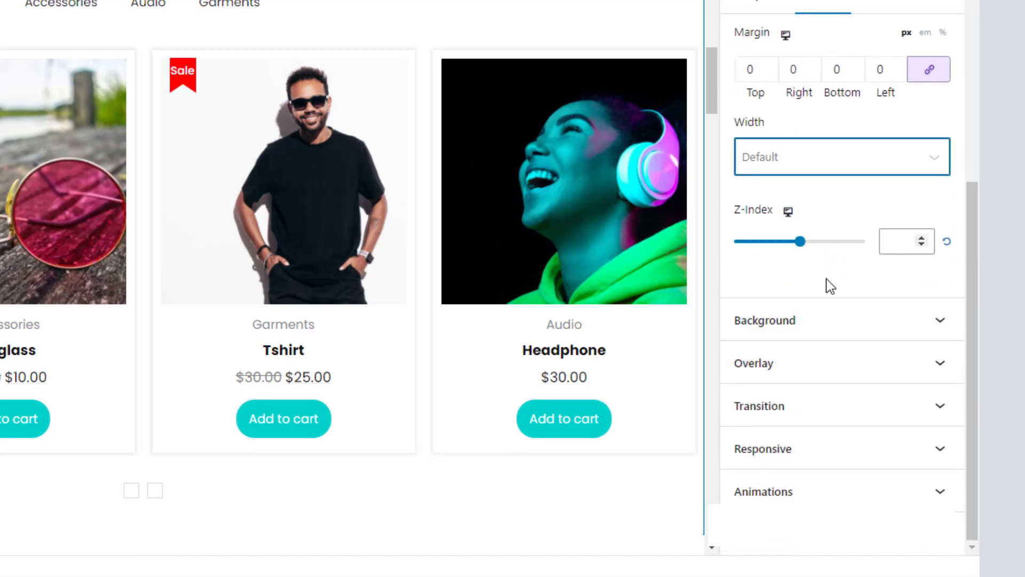
pyautogui.scroll(6, 828, 285)
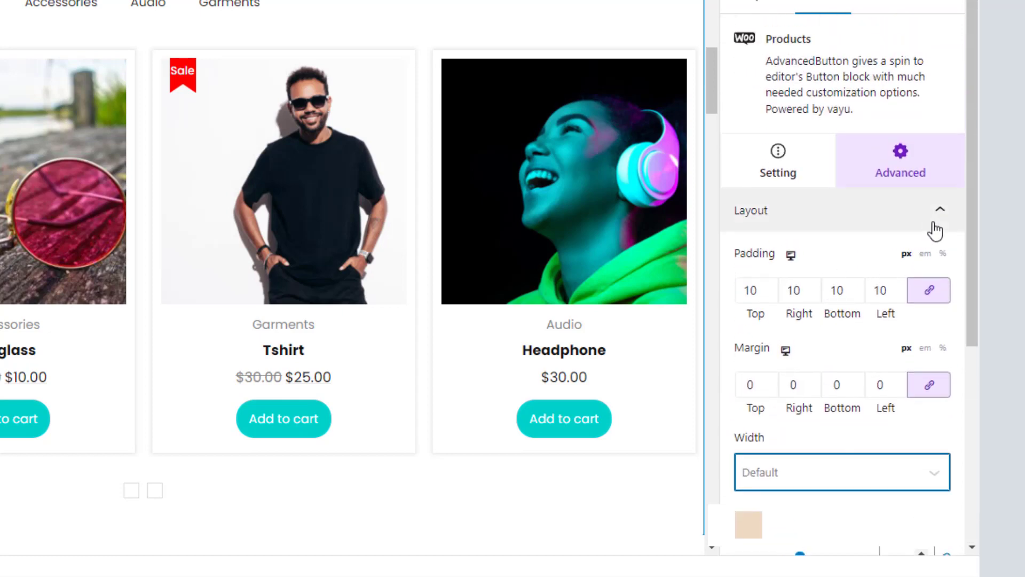
pyautogui.scroll(-5, 932, 237)
pyautogui.scroll(5, 929, 245)
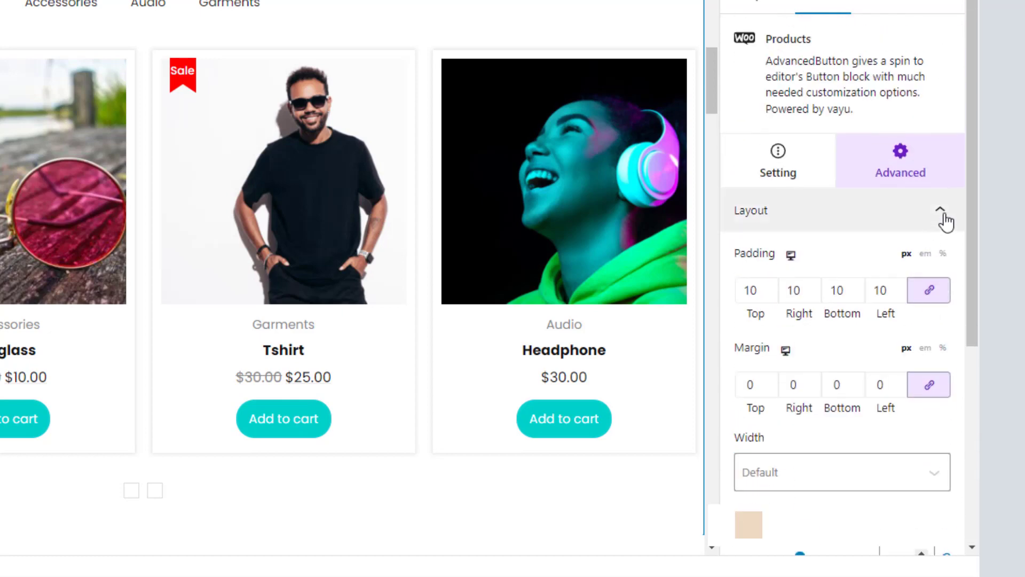
pyautogui.click(945, 219)
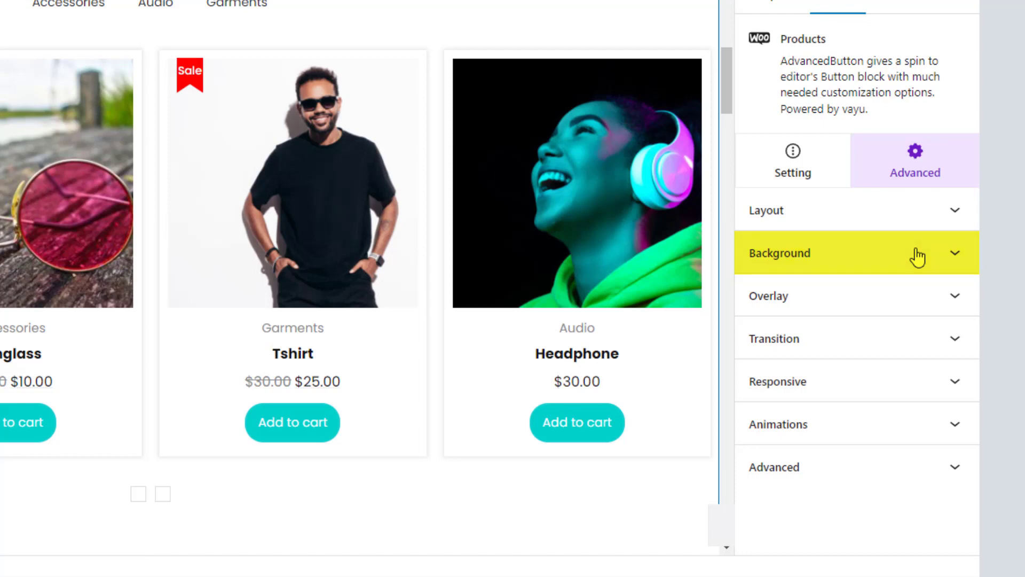
# Set the Products block's normal background color to #F5FDFF in the advanced Background settings
pyautogui.click(917, 255)
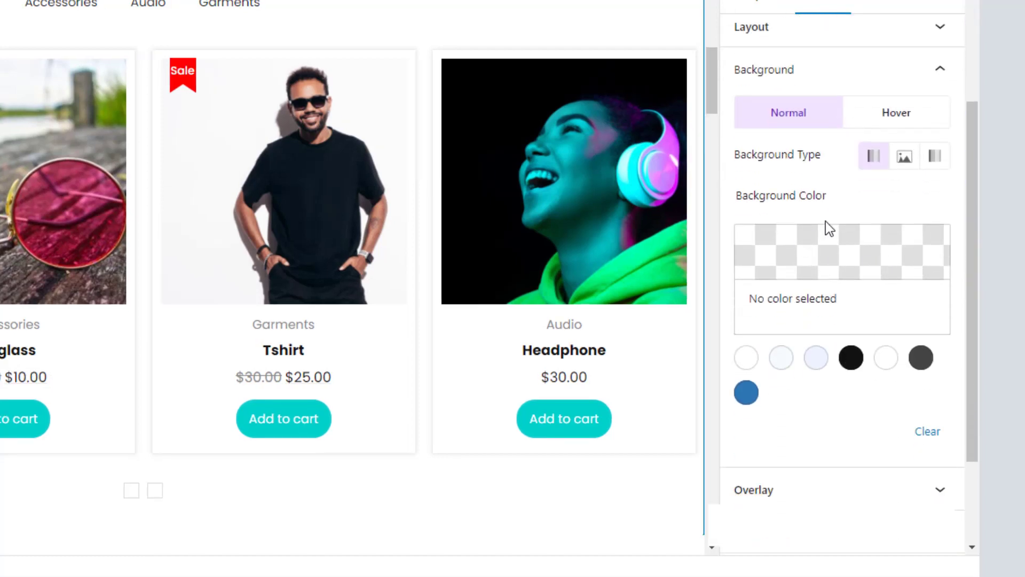
pyautogui.click(810, 264)
pyautogui.moveTo(760, 0); pyautogui.dragTo(784, 0)
pyautogui.moveTo(821, 129)
pyautogui.mouseDown()
pyautogui.moveTo(841, 133)
pyautogui.moveTo(824, 135)
pyautogui.mouseUp()
pyautogui.moveTo(808, 40); pyautogui.dragTo(761, 0)
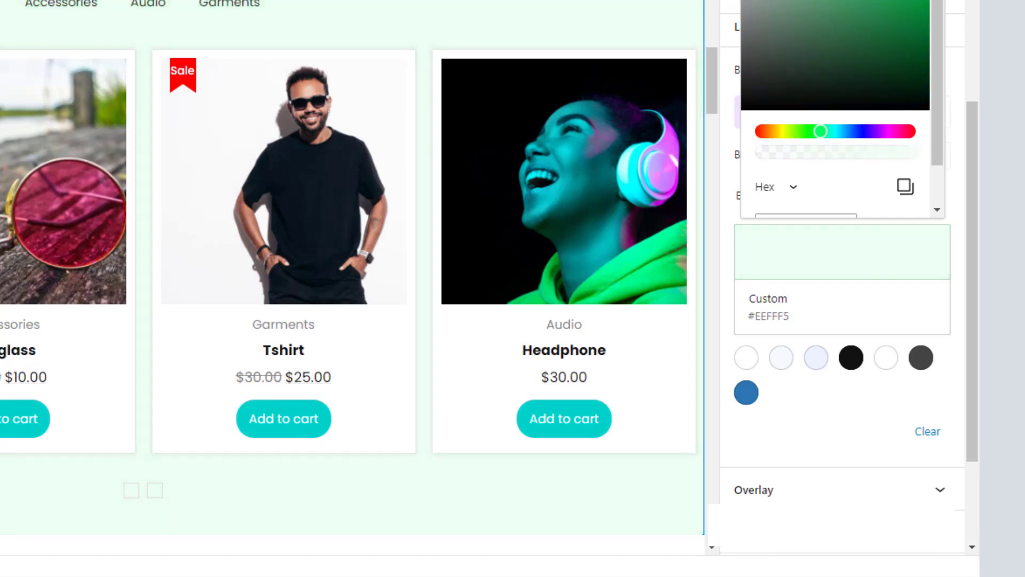
pyautogui.scroll(3, 386, 283)
pyautogui.scroll(-2, 386, 283)
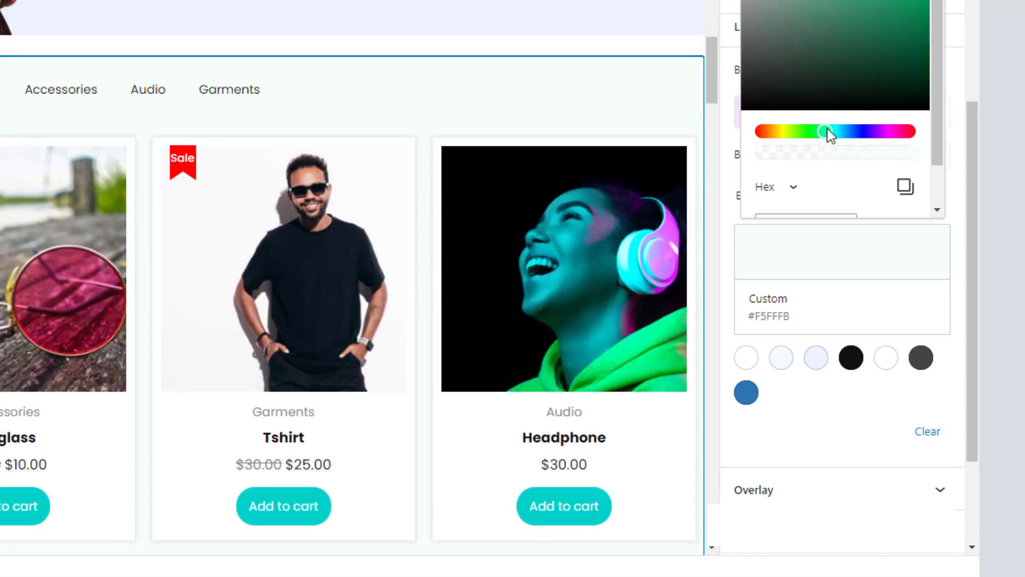
pyautogui.moveTo(828, 132); pyautogui.dragTo(842, 133)
pyautogui.click(801, 436)
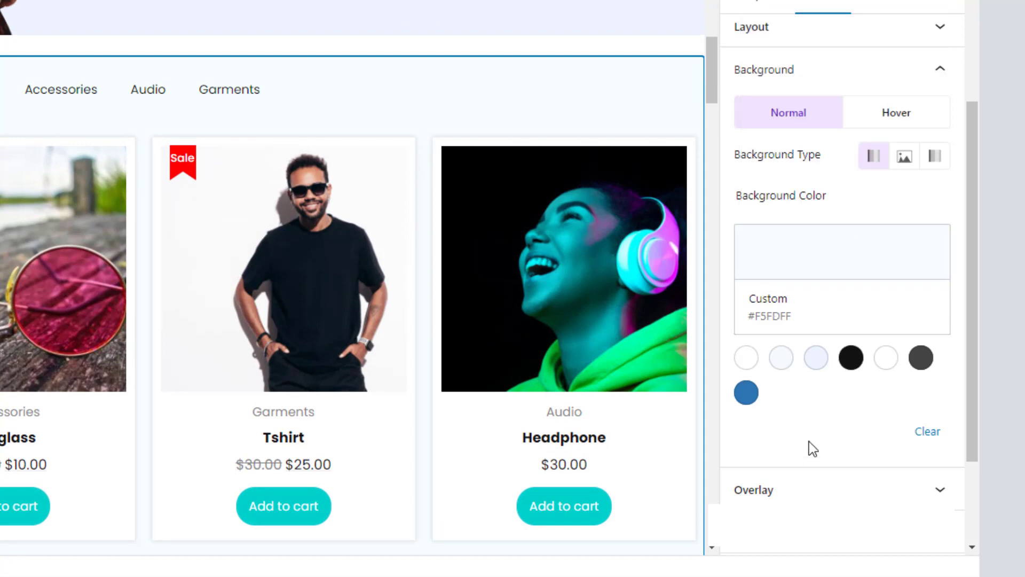
# Look over the Products block's background in the page and the remaining advanced sections, and close the Background settings
pyautogui.scroll(-3, 830, 425)
pyautogui.scroll(-5, 501, 408)
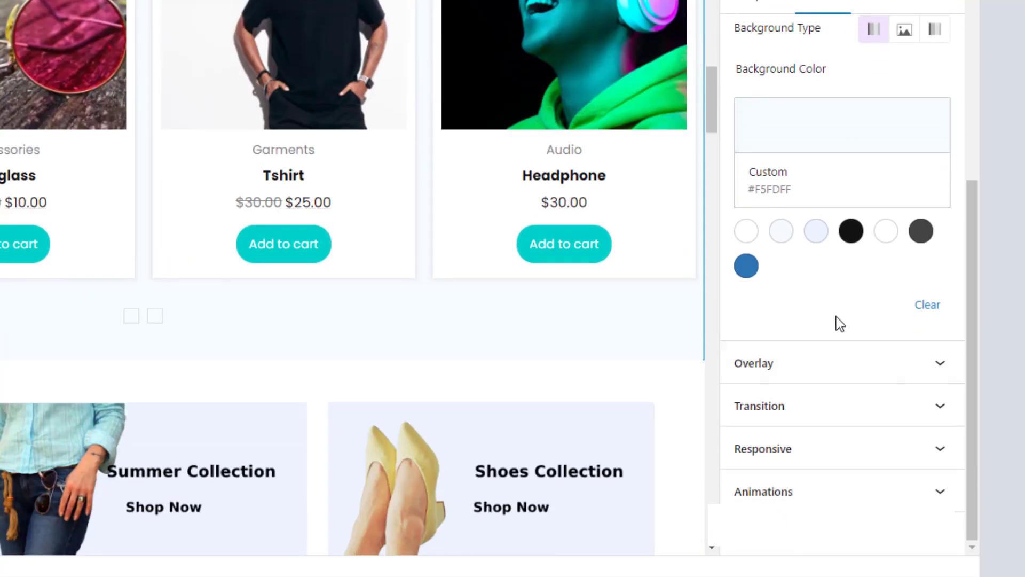
pyautogui.scroll(3, 834, 321)
pyautogui.scroll(5, 508, 265)
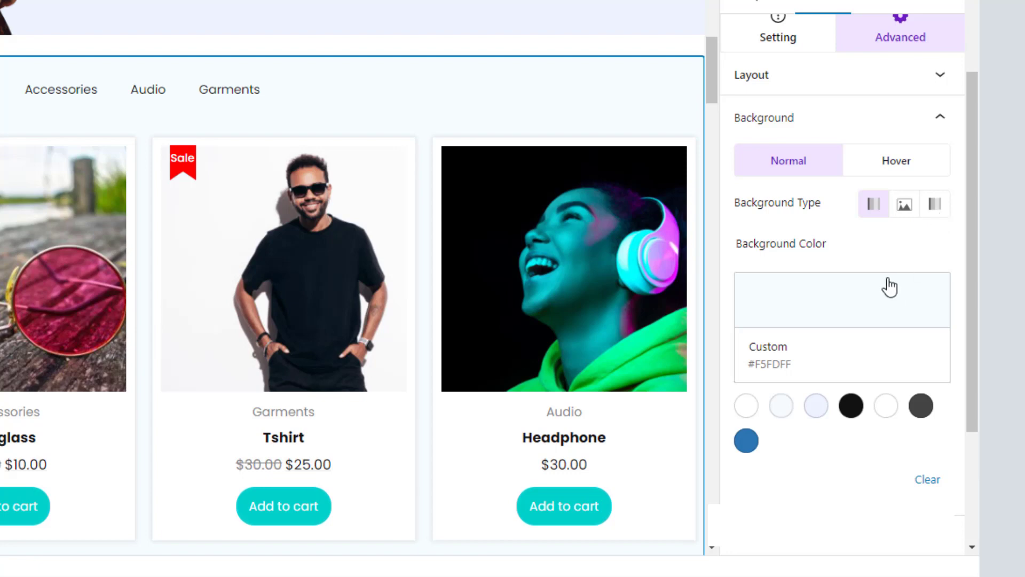
pyautogui.scroll(-3, 889, 287)
pyautogui.scroll(5, 904, 206)
pyautogui.click(951, 217)
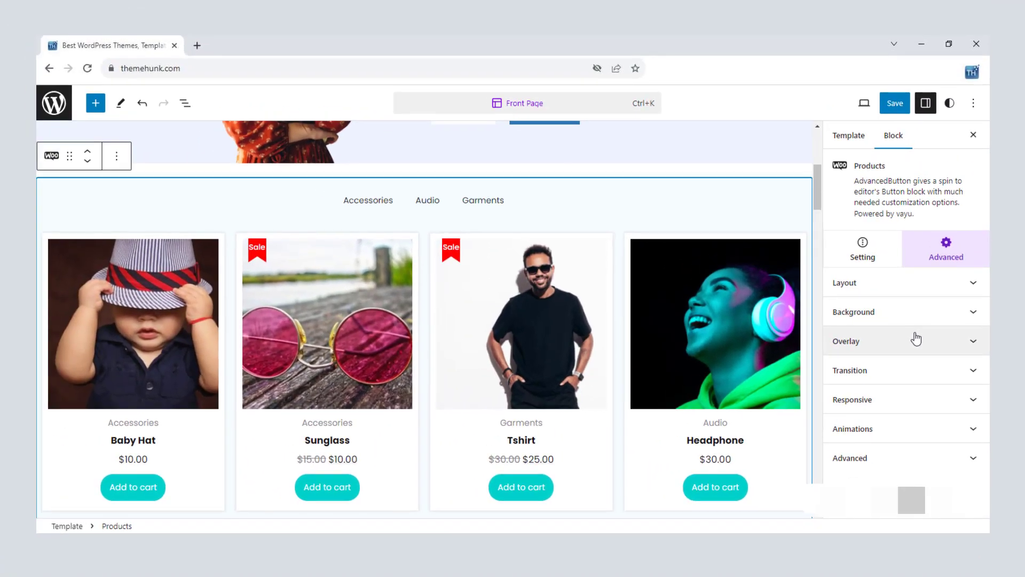
# Save the Front Page template and view the published site
pyautogui.click(895, 104)
pyautogui.click(864, 106)
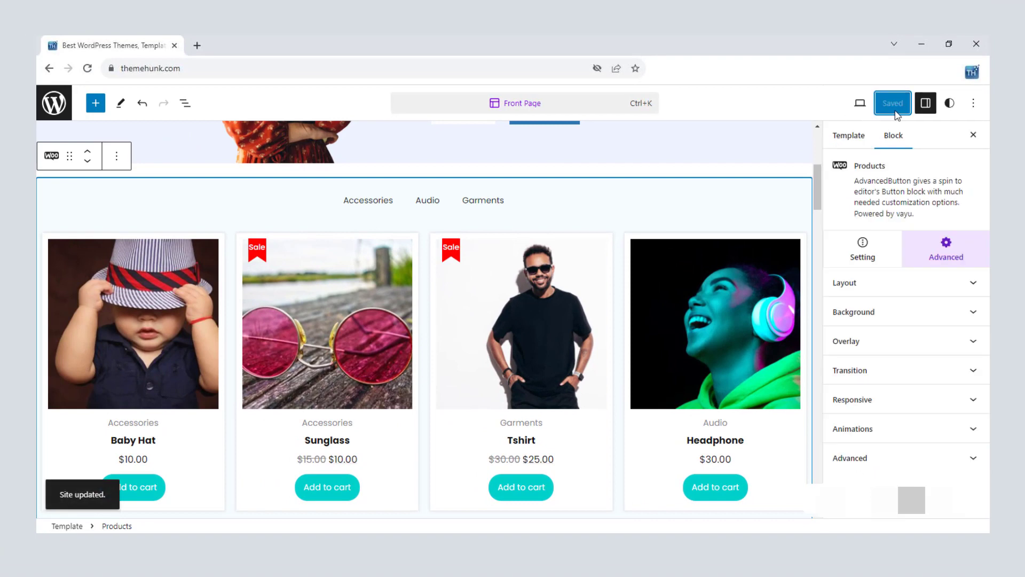
pyautogui.click(860, 104)
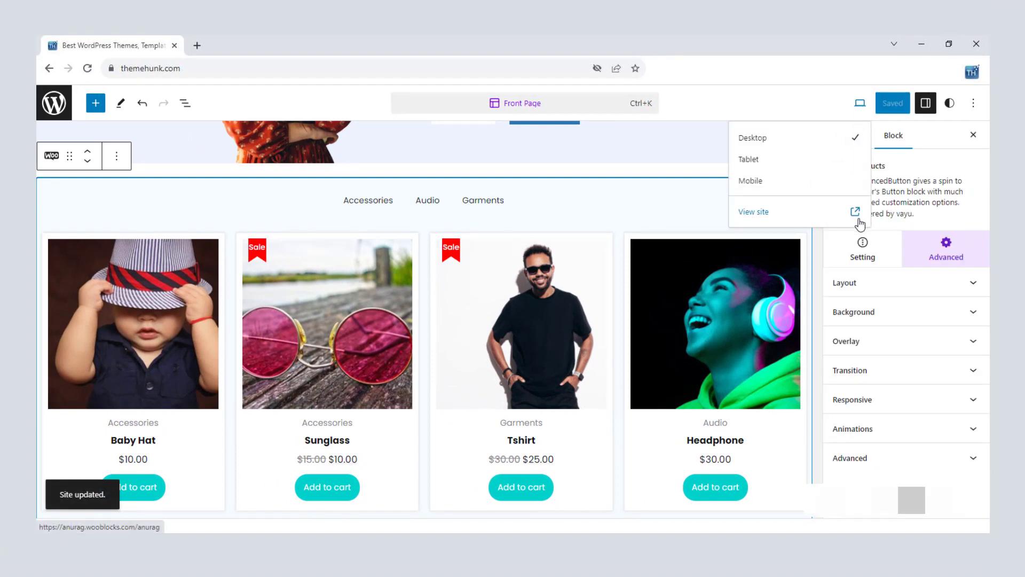
pyautogui.click(858, 212)
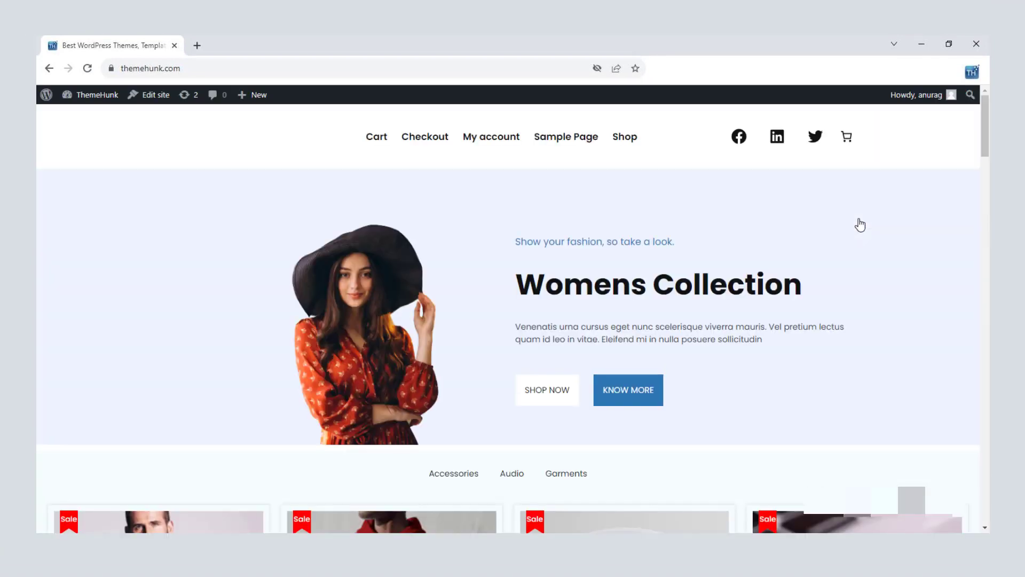
# Test the product pagination on the published front page by going to the following page of products and back
pyautogui.scroll(-5, 860, 225)
pyautogui.scroll(-2, 862, 223)
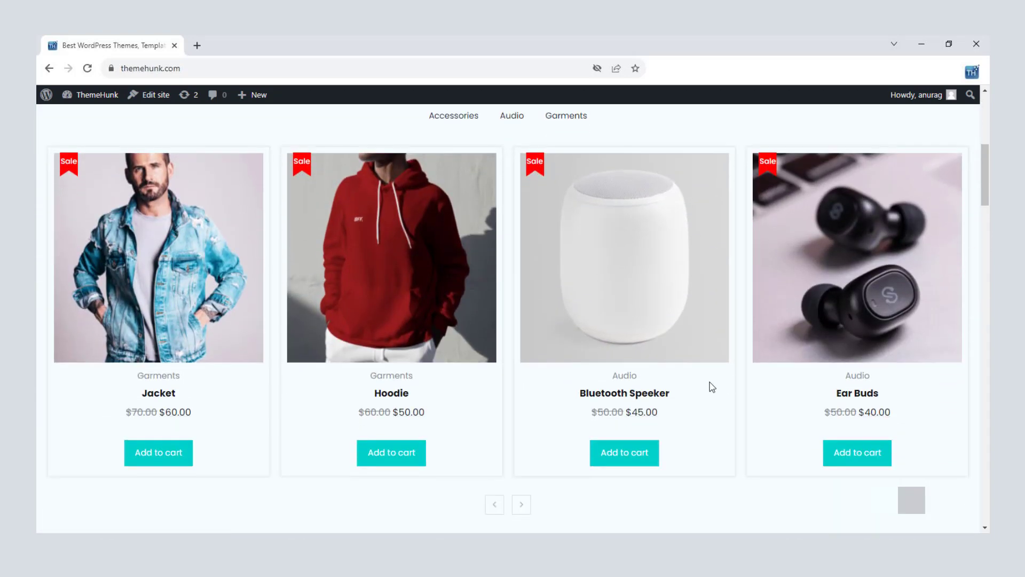
pyautogui.click(521, 507)
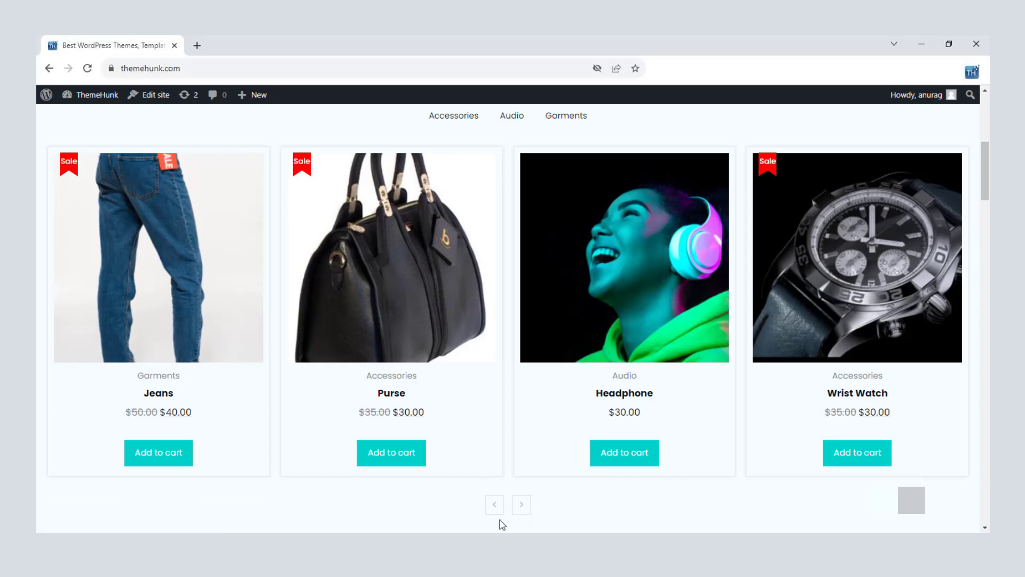
pyautogui.click(495, 507)
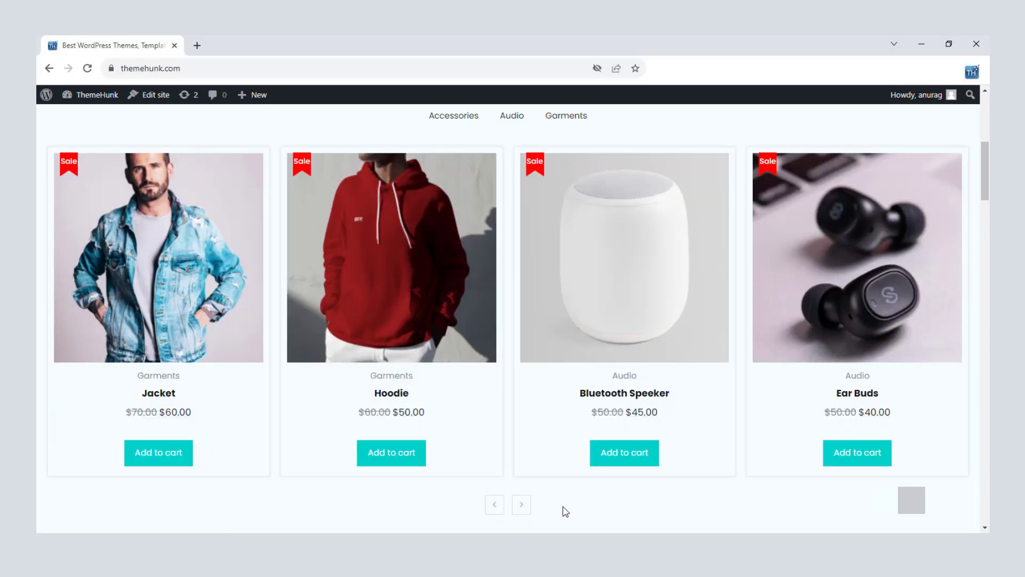
# Test the category filter on the published page with Audio, Garments and Accessories, and look over the filtered products
pyautogui.scroll(2, 601, 503)
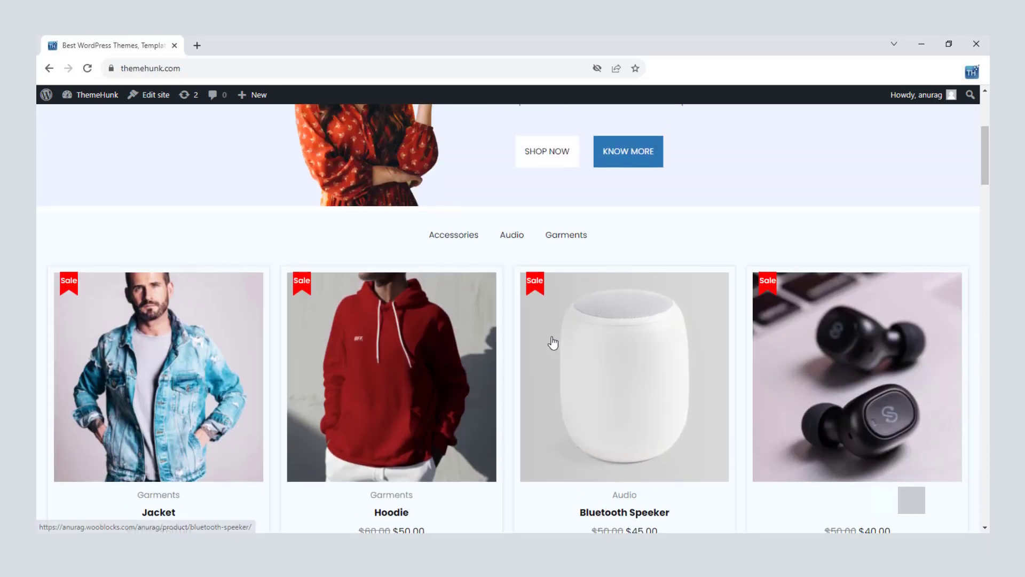
pyautogui.click(510, 235)
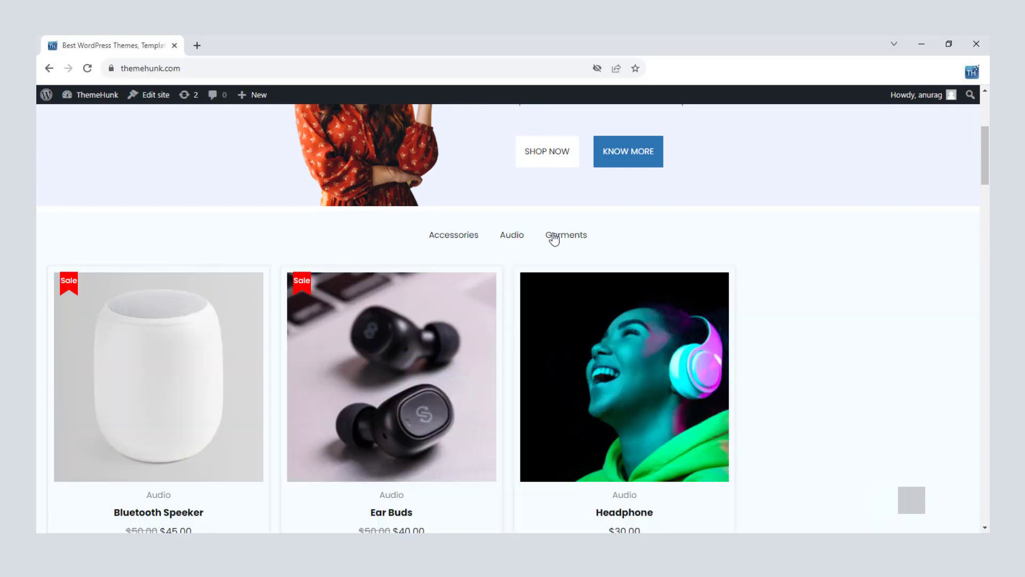
pyautogui.click(553, 236)
pyautogui.click(463, 241)
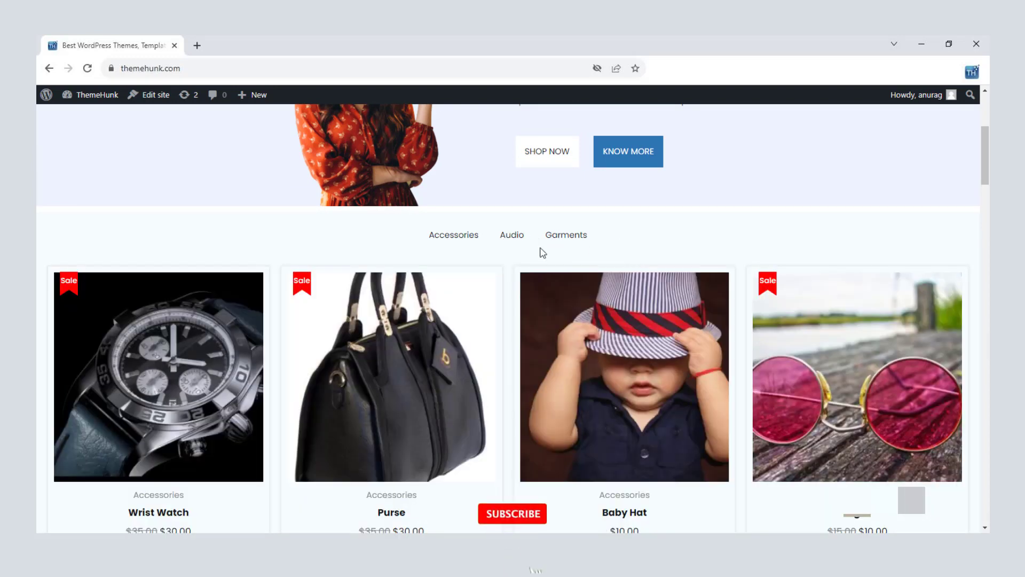
pyautogui.scroll(-1, 635, 240)
pyautogui.scroll(-1, 636, 245)
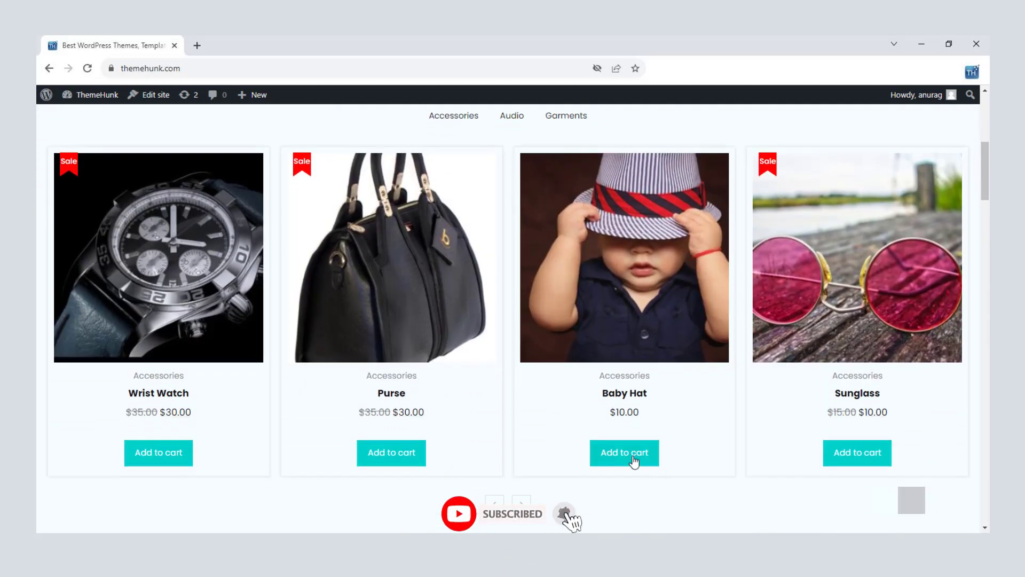